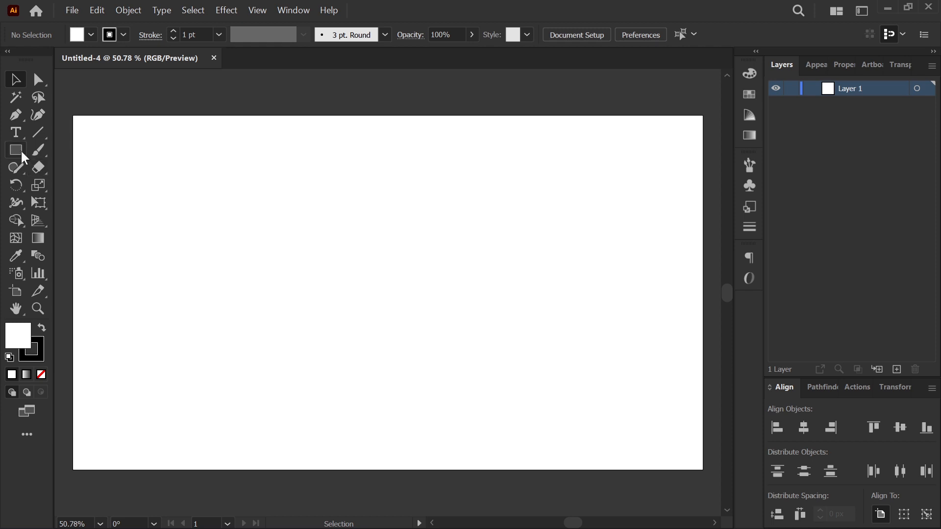
# - Create a six-sided polygon with a 100 px radius in the upper middle of the artboard
pyautogui.rightClick(21, 150)
pyautogui.click(49, 202)
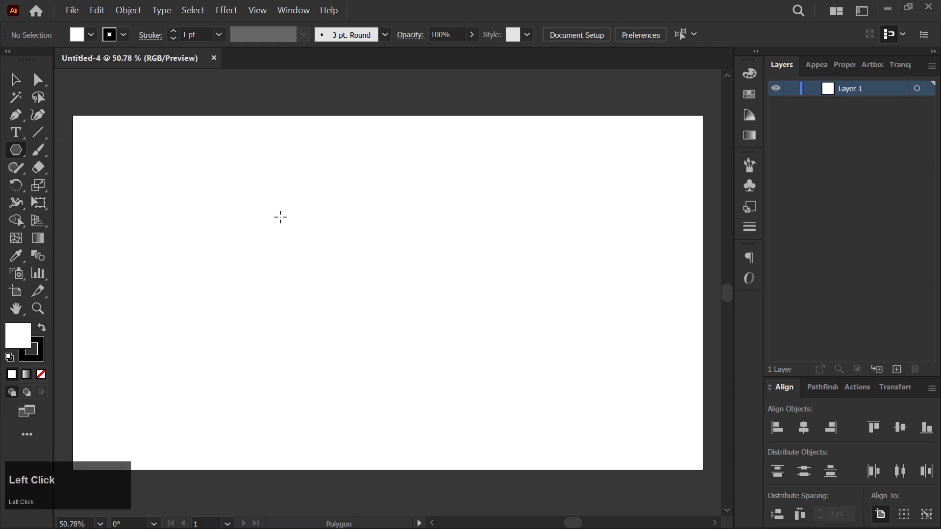
pyautogui.click(346, 232)
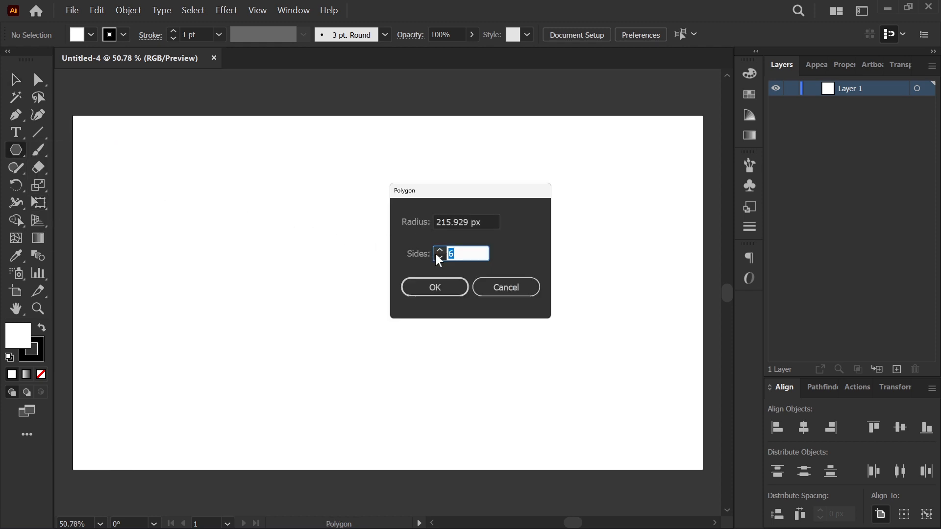
pyautogui.click(466, 223)
pyautogui.write('100')
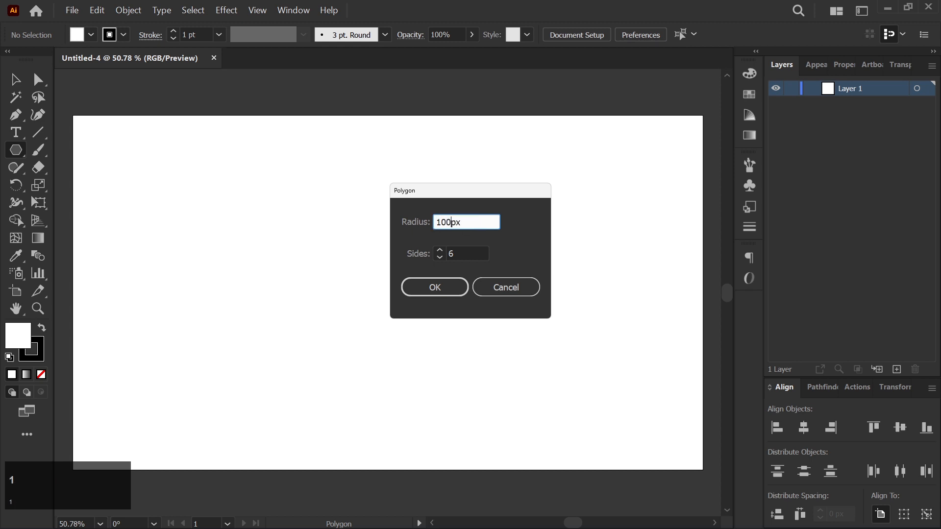
pyautogui.click(436, 288)
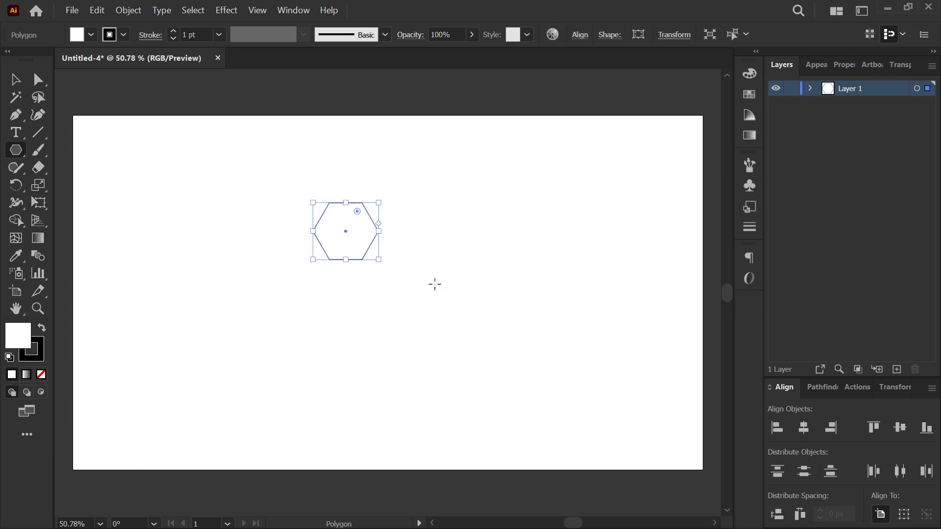
# - Remove the hexagon's fill and set its stroke weight to 20 pt
pyautogui.click(41, 375)
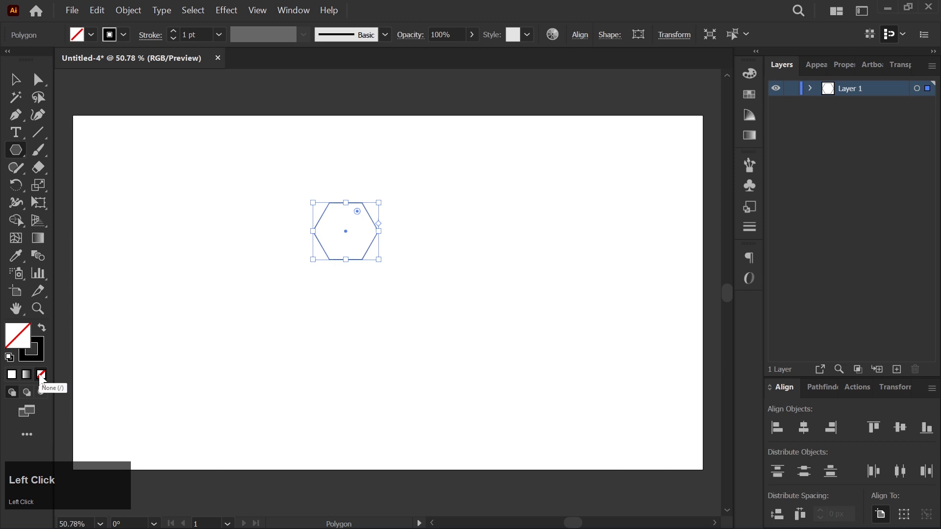
pyautogui.moveTo(173, 30); pyautogui.dragTo(173, 31)
pyautogui.click(173, 31)
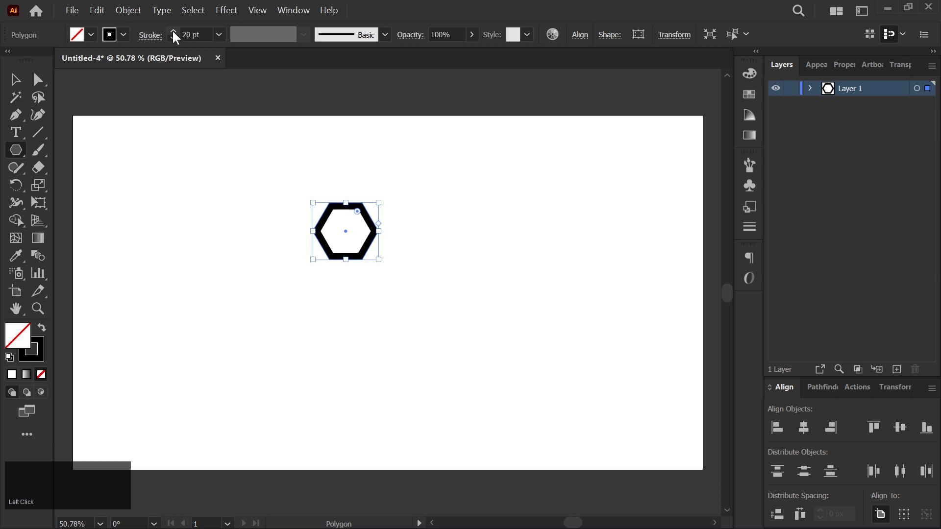
# - Rotate the hexagon 90° so that one of its corners points straight up
pyautogui.click(38, 308)
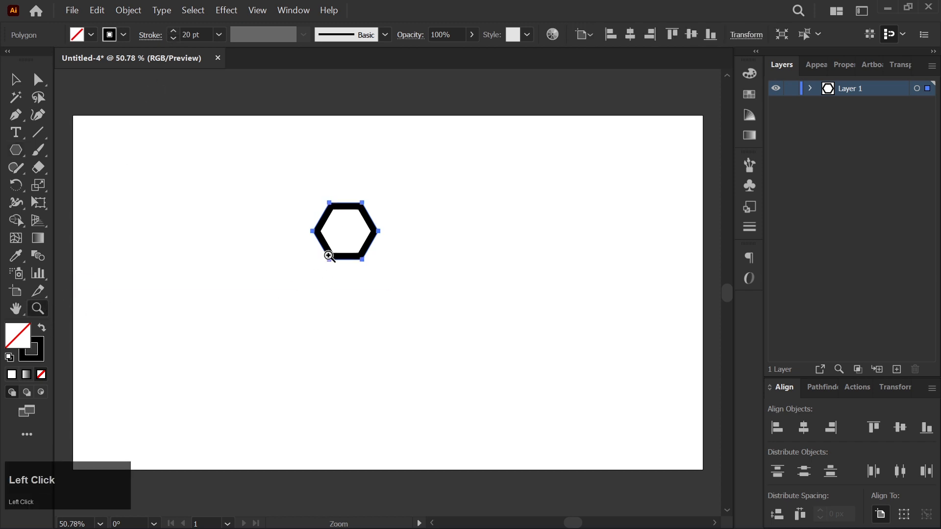
pyautogui.moveTo(328, 255); pyautogui.dragTo(445, 366)
pyautogui.press('space')
pyautogui.moveTo(468, 237); pyautogui.dragTo(397, 292)
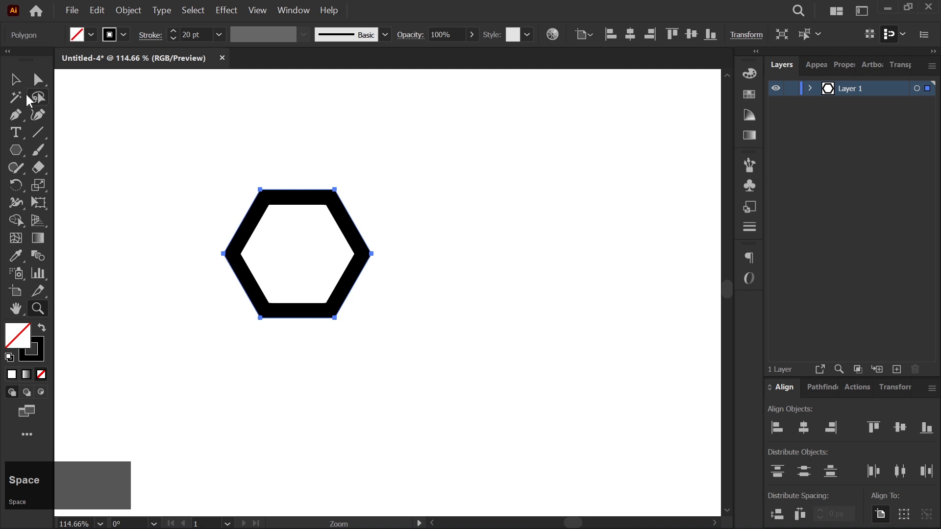
pyautogui.click(16, 80)
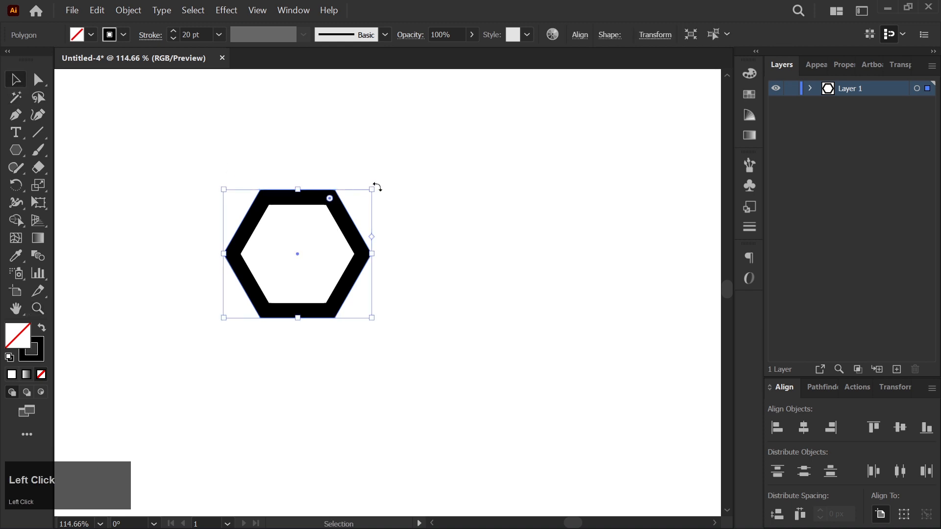
pyautogui.moveTo(377, 186); pyautogui.dragTo(342, 301)
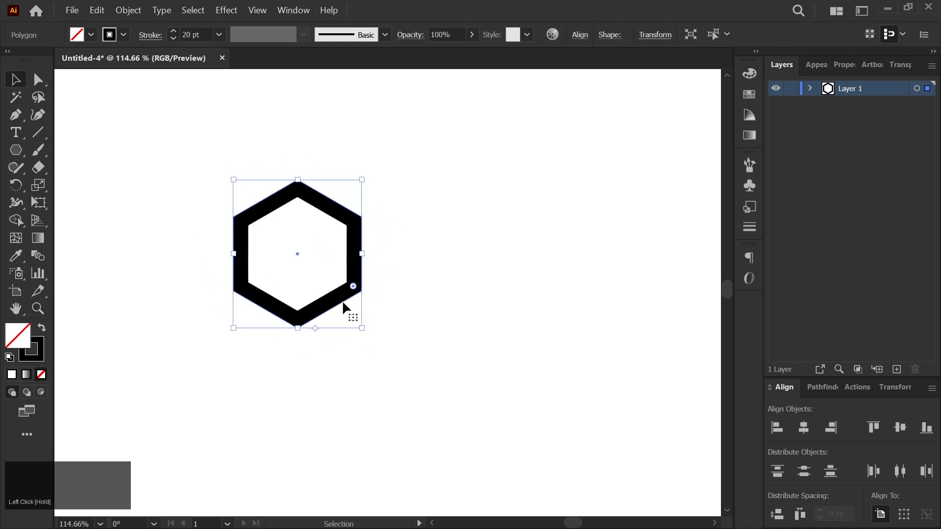
# - Delete the hexagon's topmost anchor point so the shape gets a flat top edge
pyautogui.rightClick(16, 114)
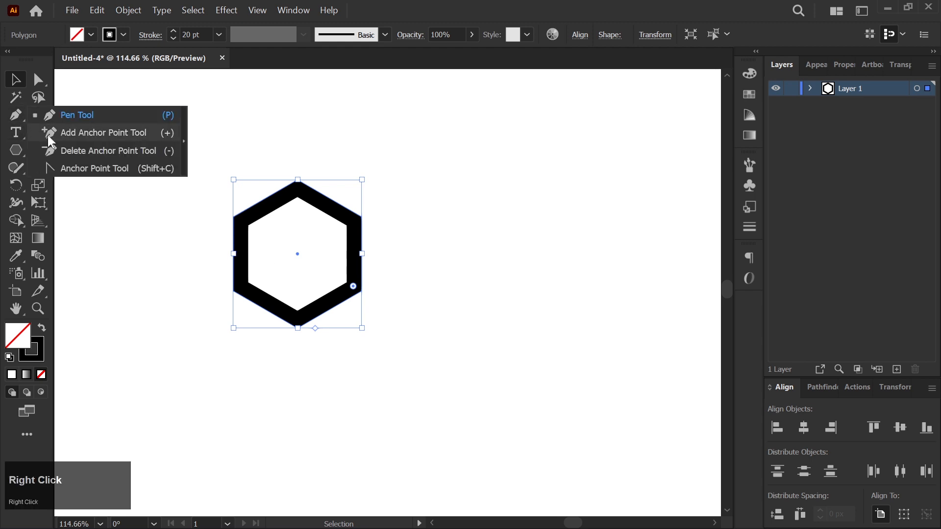
pyautogui.click(56, 149)
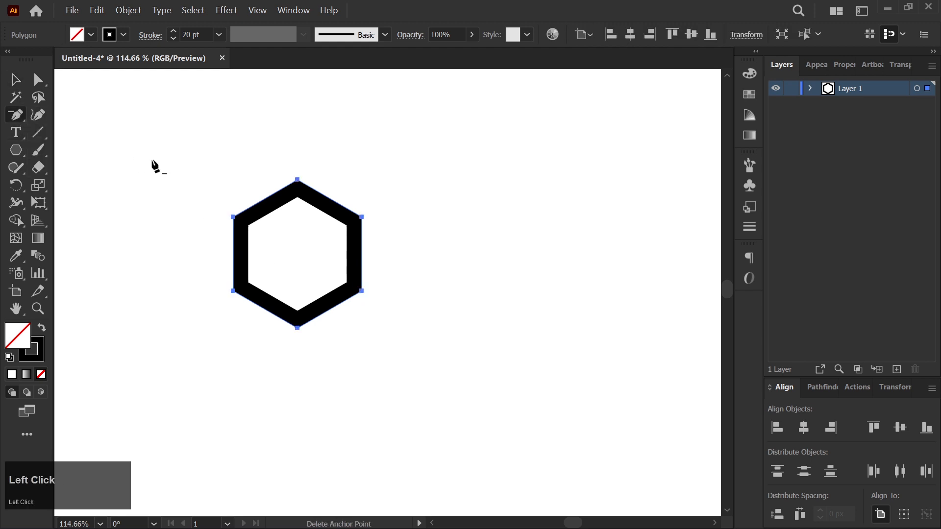
pyautogui.click(297, 180)
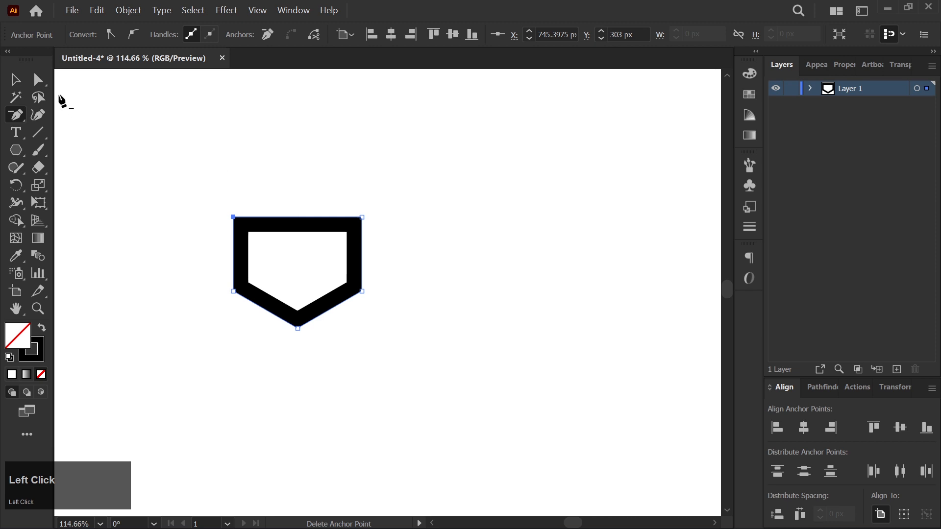
# - Move the shape's three lower anchor points straight down to lengthen its vertical sides
pyautogui.click(39, 82)
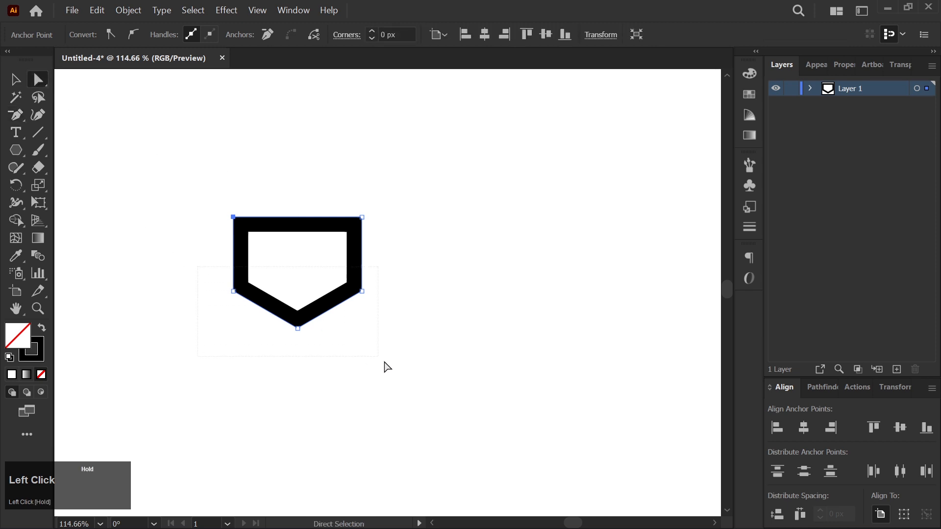
pyautogui.moveTo(386, 364); pyautogui.dragTo(402, 375)
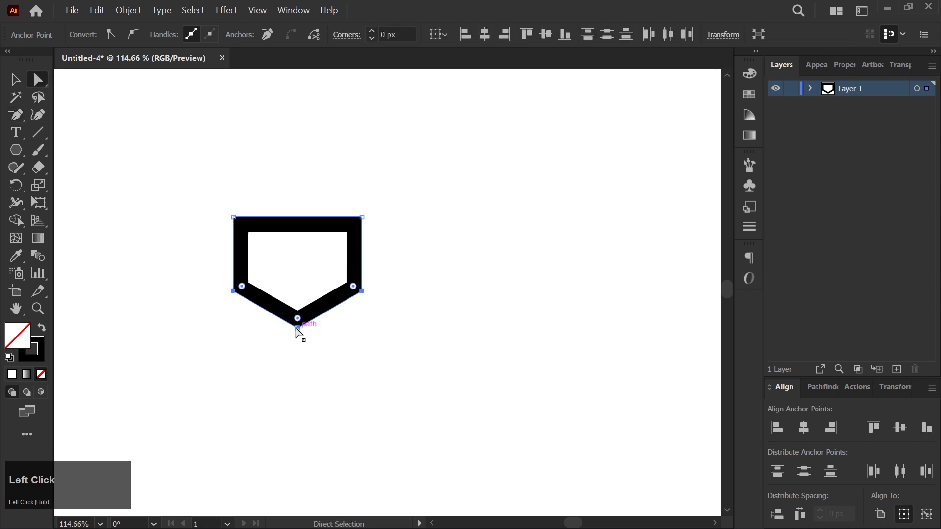
pyautogui.moveTo(298, 328); pyautogui.dragTo(299, 422)
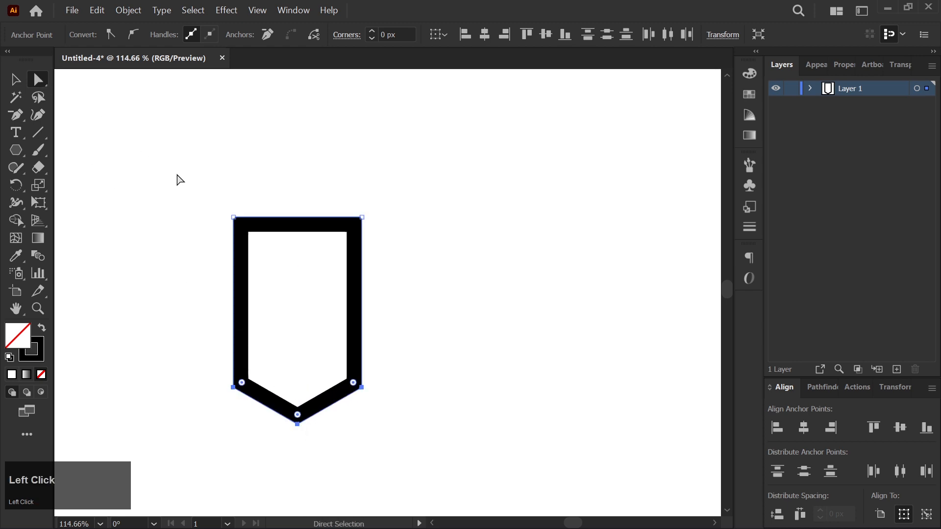
# - Round the shape's two top corners into a full arch and delete its lower-right anchor point
pyautogui.moveTo(262, 246); pyautogui.dragTo(305, 326)
pyautogui.moveTo(340, 369); pyautogui.dragTo(382, 426)
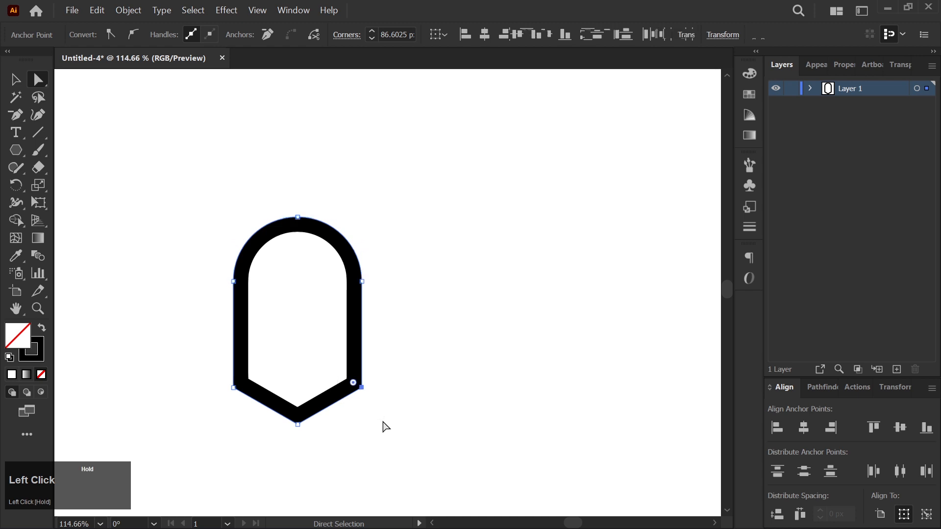
pyautogui.press('Delete')
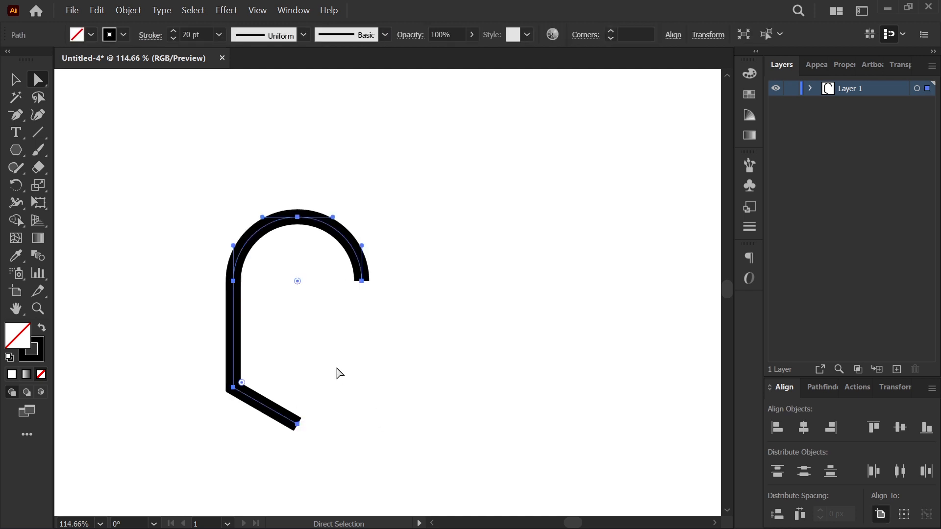
# - Add a Transform effect to the open path with a rotation angle of 360/6 degrees and 6 copies
pyautogui.click(21, 313)
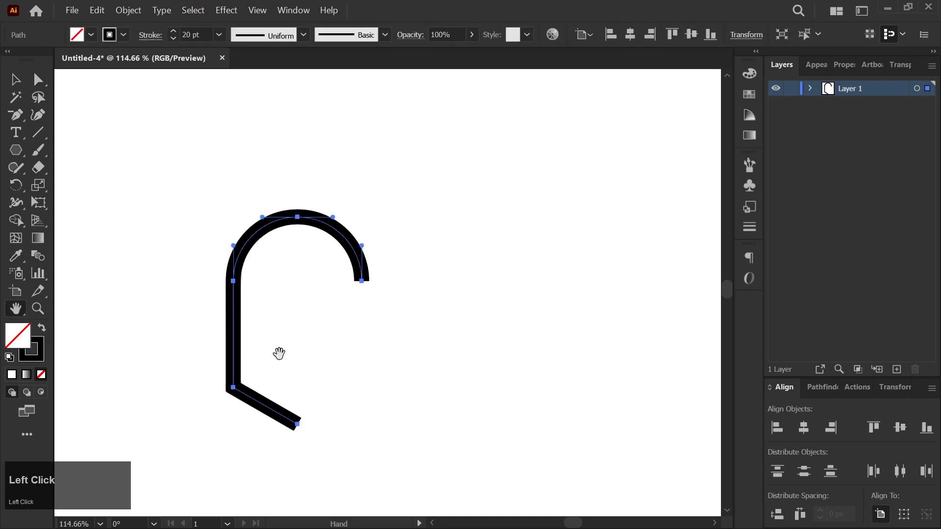
pyautogui.moveTo(279, 353); pyautogui.dragTo(246, 265)
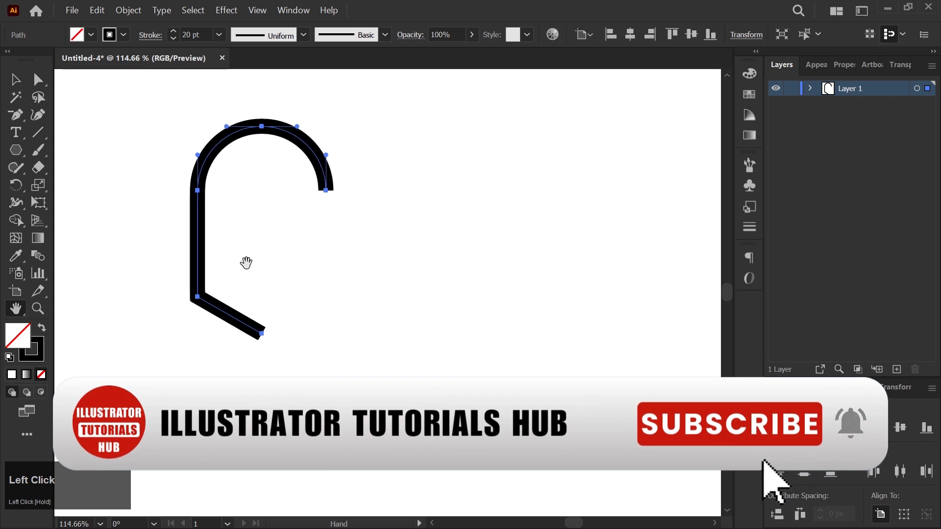
pyautogui.click(217, 13)
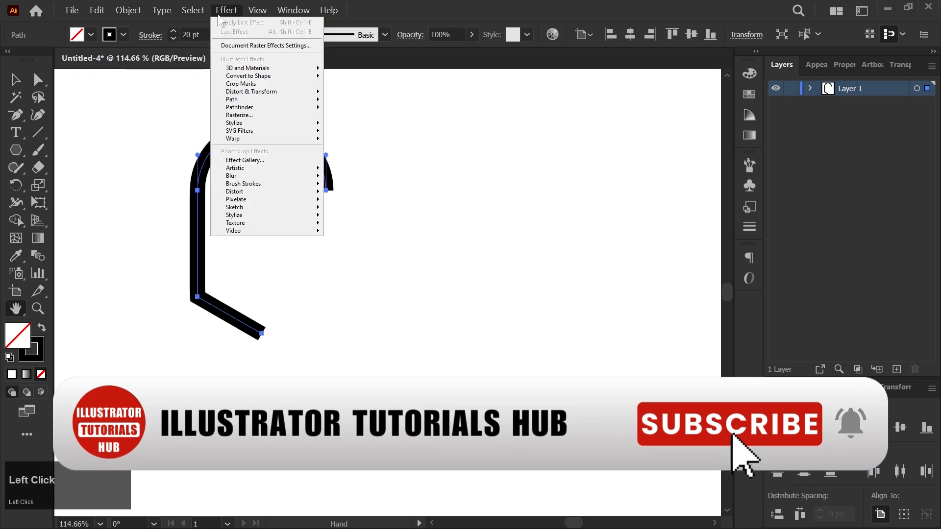
pyautogui.moveTo(233, 95)
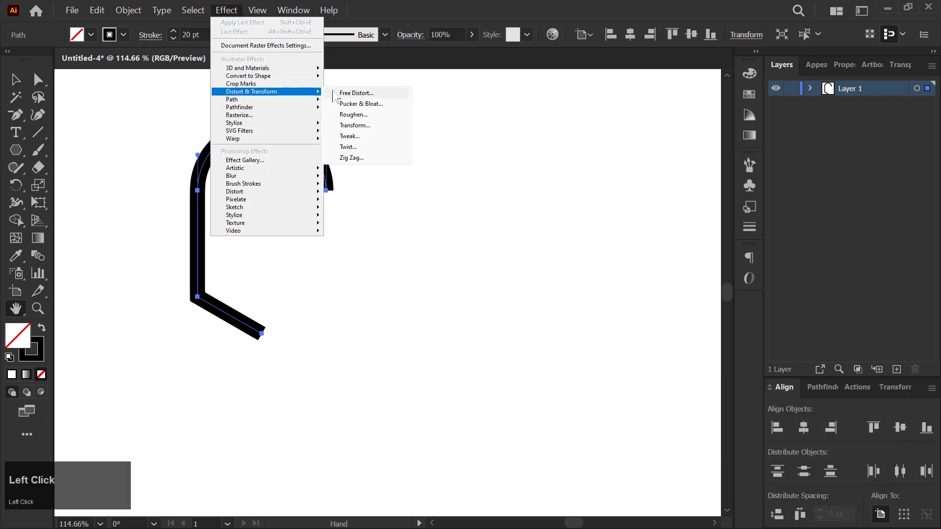
pyautogui.click(348, 128)
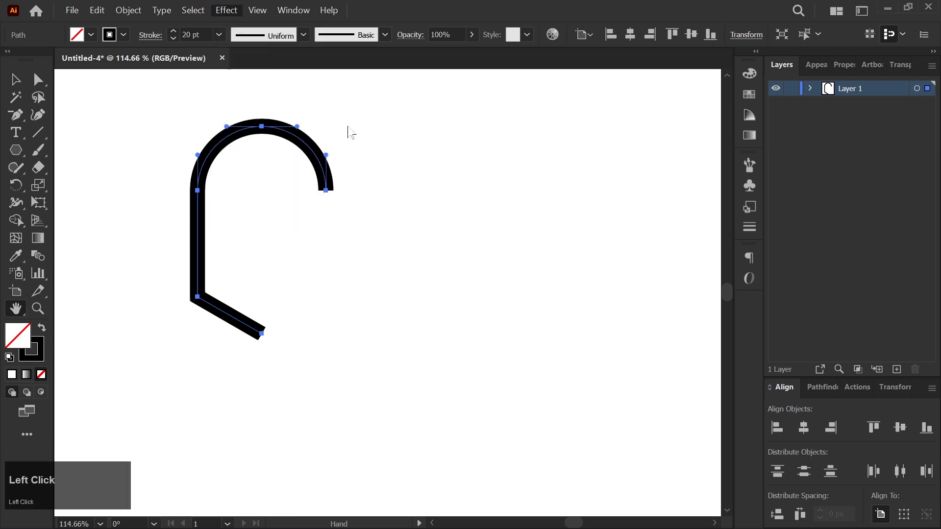
pyautogui.click(551, 261)
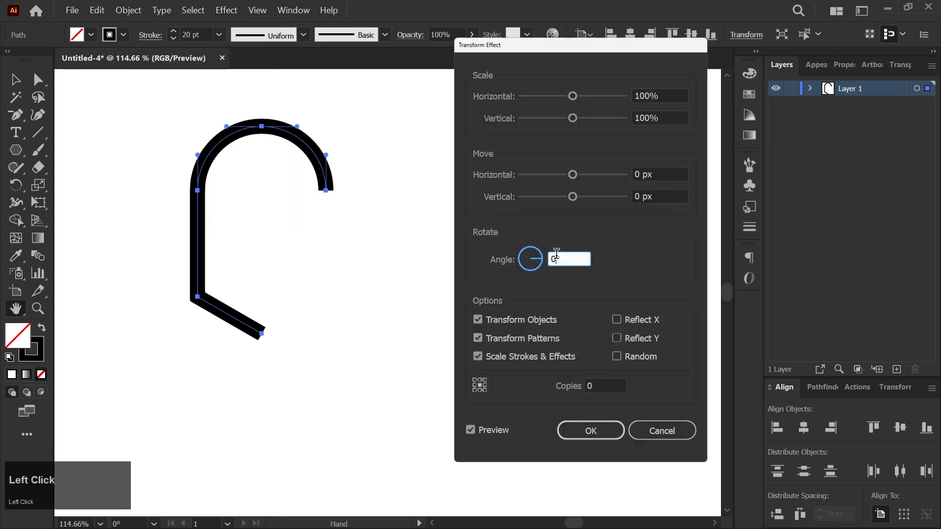
pyautogui.write('36/')
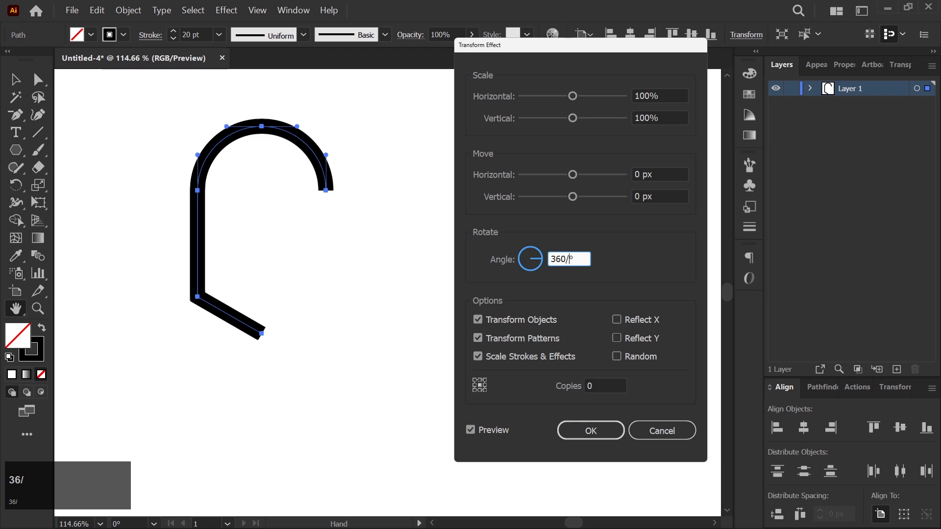
pyautogui.write('6')
pyautogui.click(593, 380)
pyautogui.write('6')
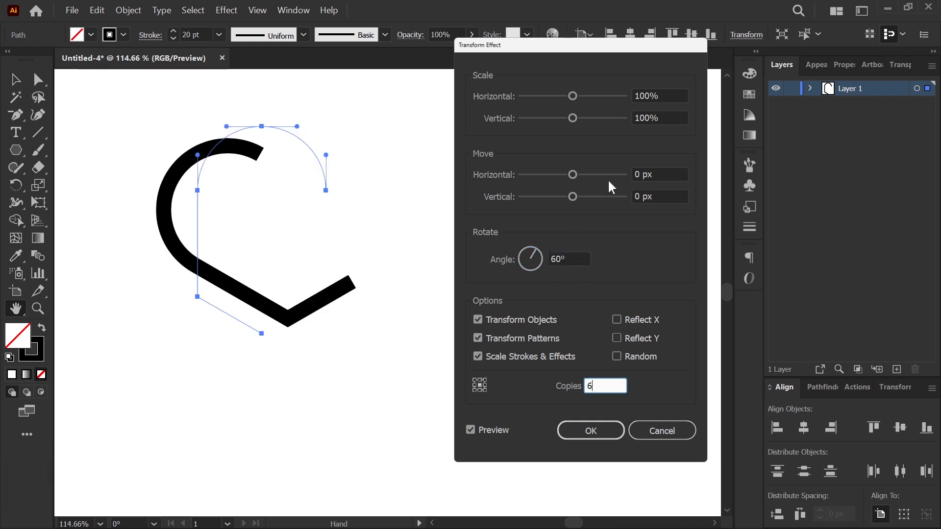
# - Set the Transform effect's horizontal move to -70 px
pyautogui.click(640, 174)
pyautogui.press('Down')
pyautogui.press('Down')
pyautogui.press('Down')
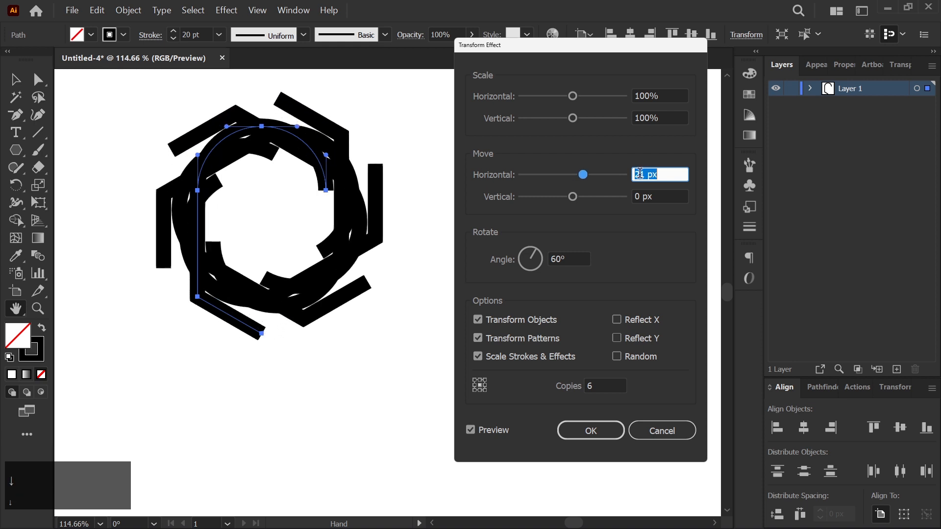
pyautogui.hotkey('shift', 'Down')
pyautogui.hotkey('shift', 'Down')
pyautogui.hotkey('shift', 'Down')
pyautogui.hotkey('shift', 'Down')
pyautogui.hotkey('shift', 'Down')
pyautogui.hotkey('shift', 'Down')
pyautogui.hotkey('shift', 'Down')
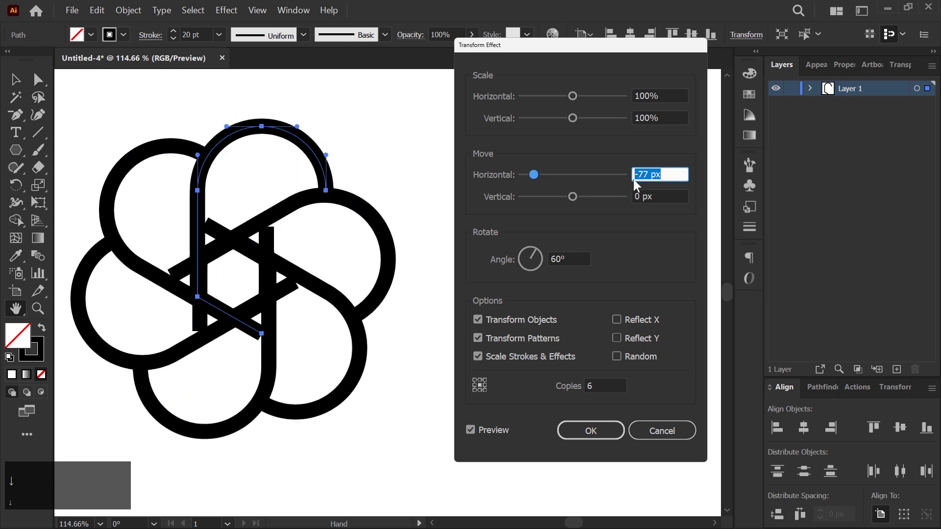
pyautogui.press('Up')
pyautogui.press('Up')
pyautogui.press('Up')
pyautogui.press('Up')
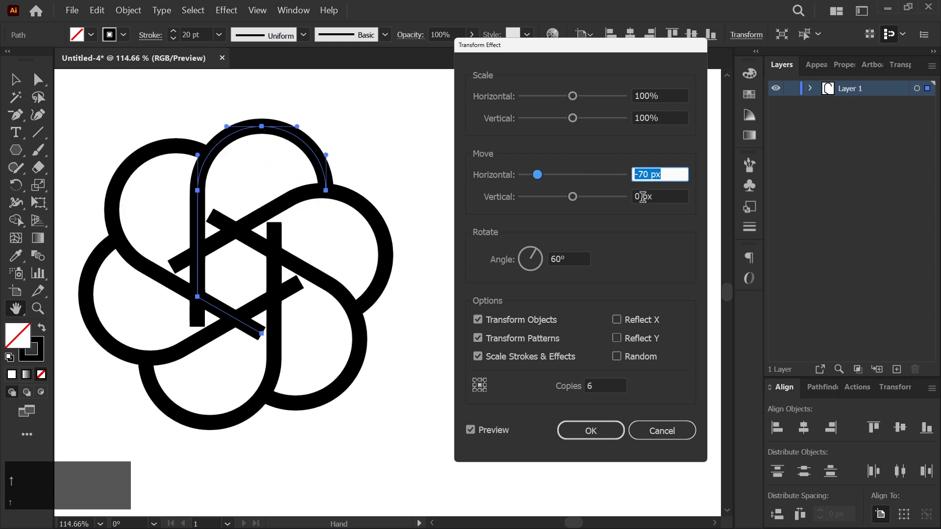
# - Set the Transform effect's vertical move to 45 px and apply the effect to the path
pyautogui.click(663, 197)
pyautogui.press('Up')
pyautogui.press('Up')
pyautogui.press('Up')
pyautogui.press('Up')
pyautogui.press('Up')
pyautogui.press('Up')
pyautogui.press('Up')
pyautogui.press('Up')
pyautogui.press('Up')
pyautogui.press('Up')
pyautogui.press('Up')
pyautogui.press('Up')
pyautogui.press('Up')
pyautogui.press('Up')
pyautogui.press('Up')
pyautogui.press('Up')
pyautogui.press('Up')
pyautogui.press('Up')
pyautogui.press('Up')
pyautogui.press('Up')
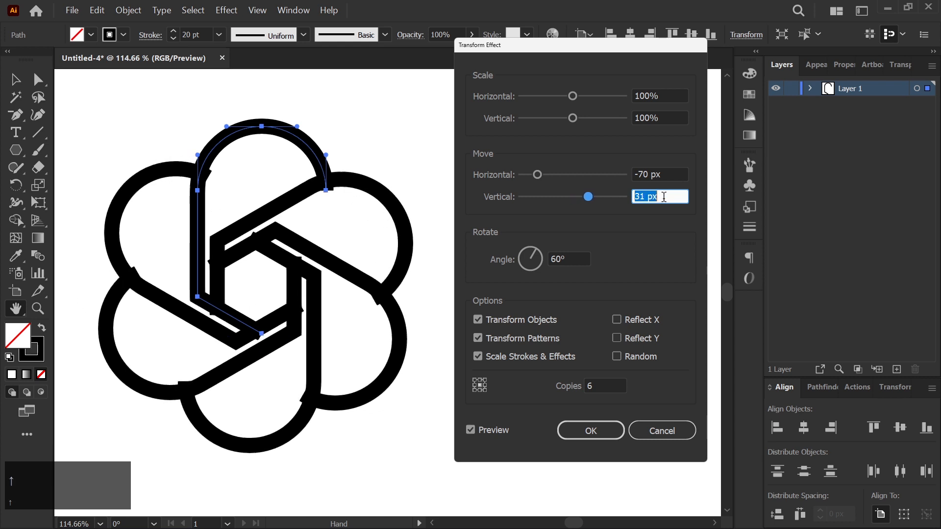
pyautogui.press('Down')
pyautogui.press('Down')
pyautogui.press('Down')
pyautogui.press('Down')
pyautogui.press('Down')
pyautogui.press('Down')
pyautogui.press('Down')
pyautogui.press('Down')
pyautogui.press('Down')
pyautogui.press('Down')
pyautogui.press('Down')
pyautogui.press('Down')
pyautogui.press('Down')
pyautogui.press('Down')
pyautogui.press('Down')
pyautogui.press('Down')
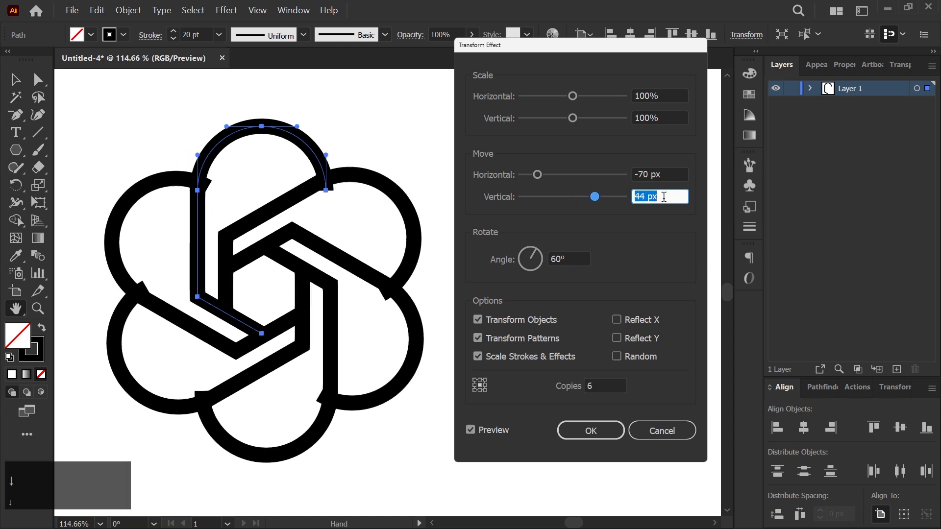
pyautogui.press('Up')
pyautogui.press('Up')
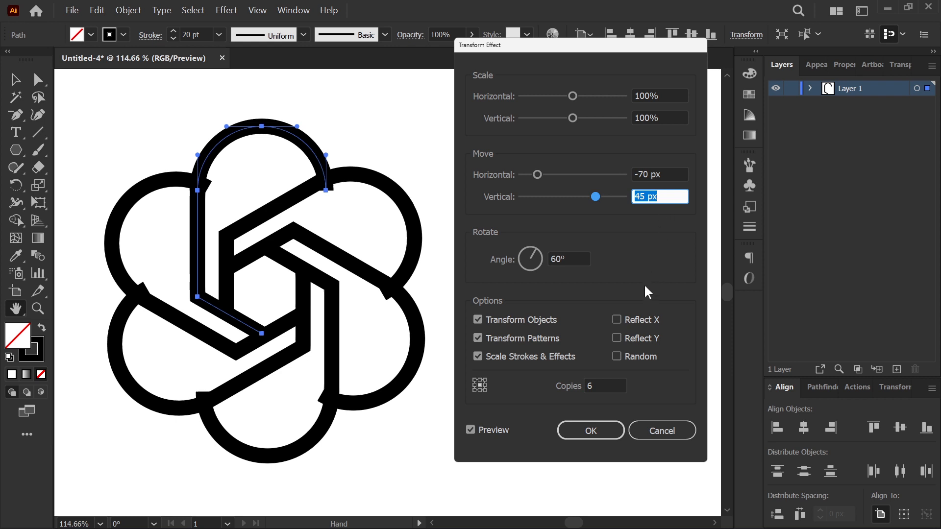
pyautogui.click(591, 429)
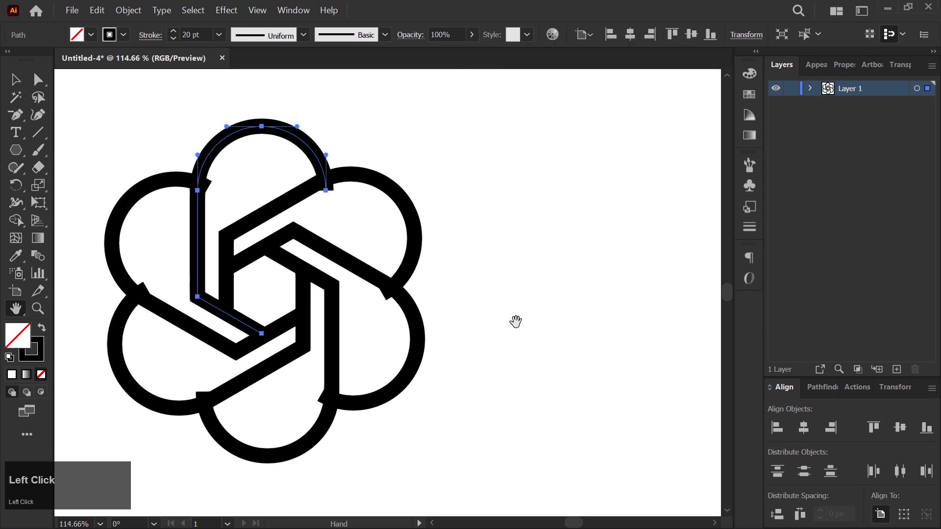
# - Expand the appearance of the transformed path into separate editable paths
pyautogui.click(129, 10)
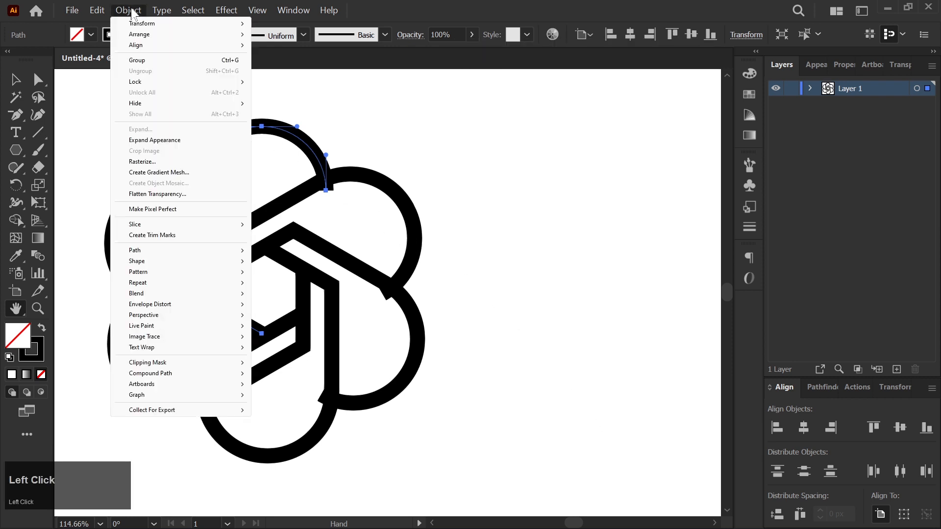
pyautogui.click(147, 140)
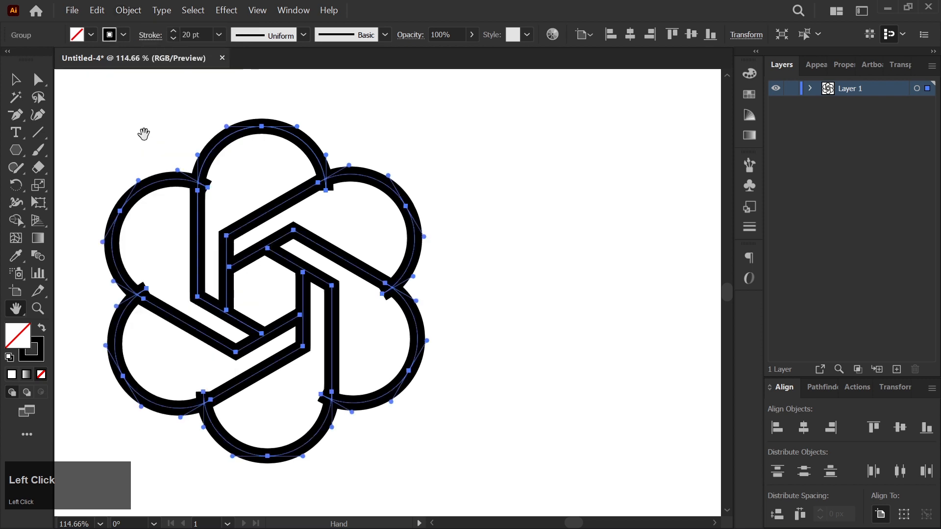
# - Expand the fill and stroke of the rotated knot paths into filled shapes and ungroup the result
pyautogui.click(137, 12)
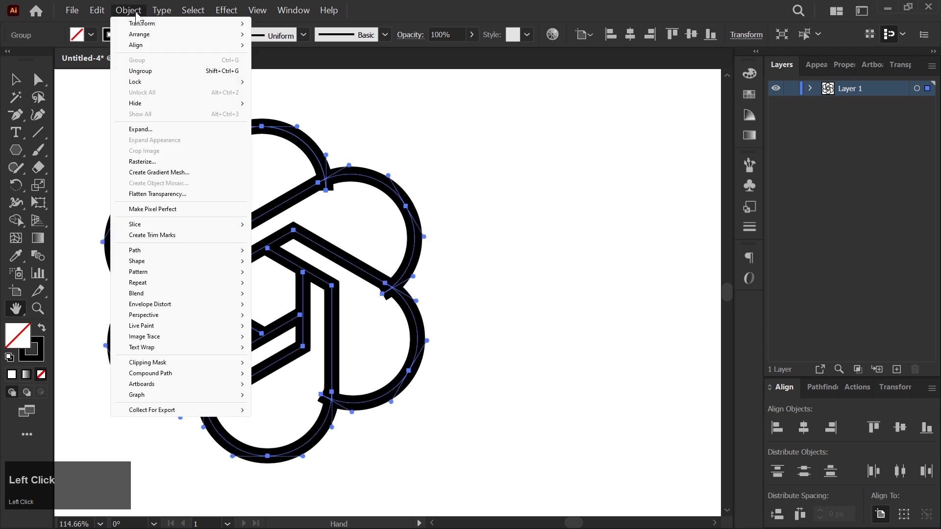
pyautogui.click(140, 130)
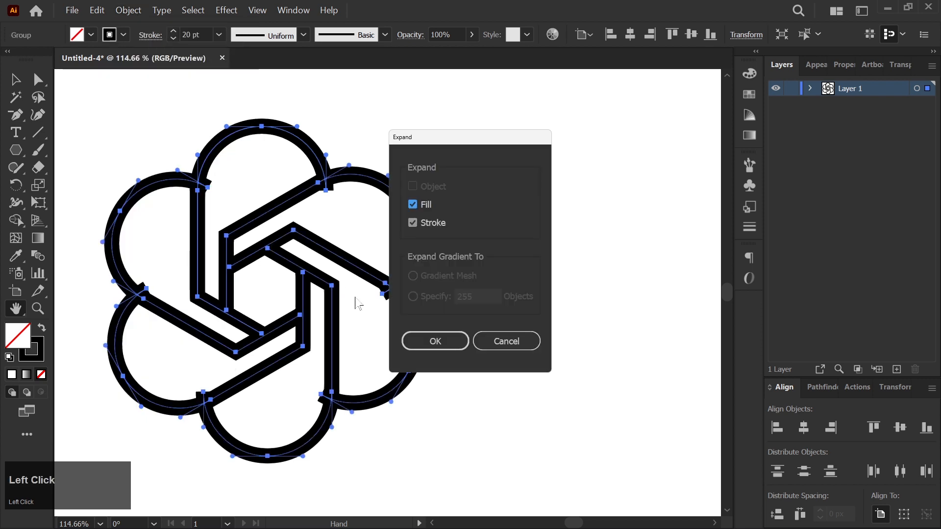
pyautogui.click(422, 340)
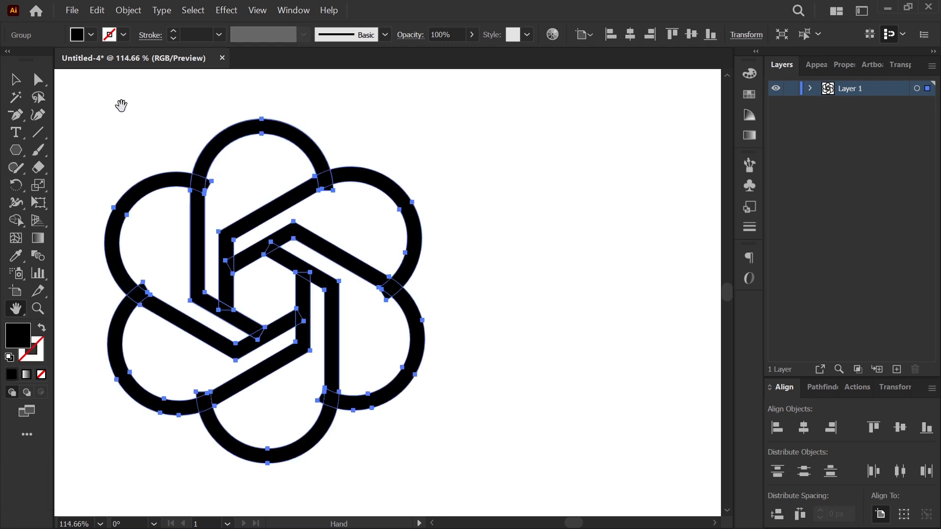
pyautogui.click(16, 79)
pyautogui.rightClick(242, 140)
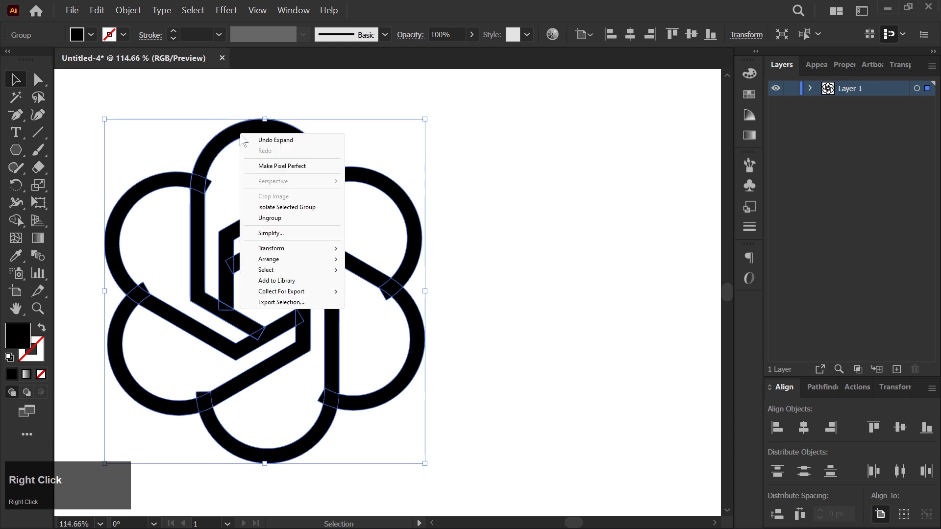
pyautogui.click(267, 219)
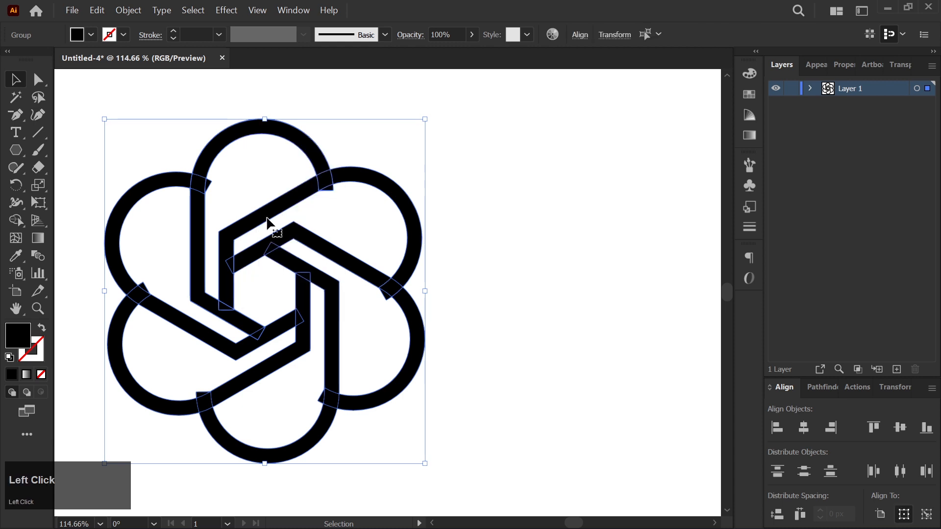
# - Remove the protruding stroke ends at the knot's upper petal junctions with the Shape Builder tool
pyautogui.click(39, 303)
pyautogui.moveTo(200, 208); pyautogui.dragTo(323, 290)
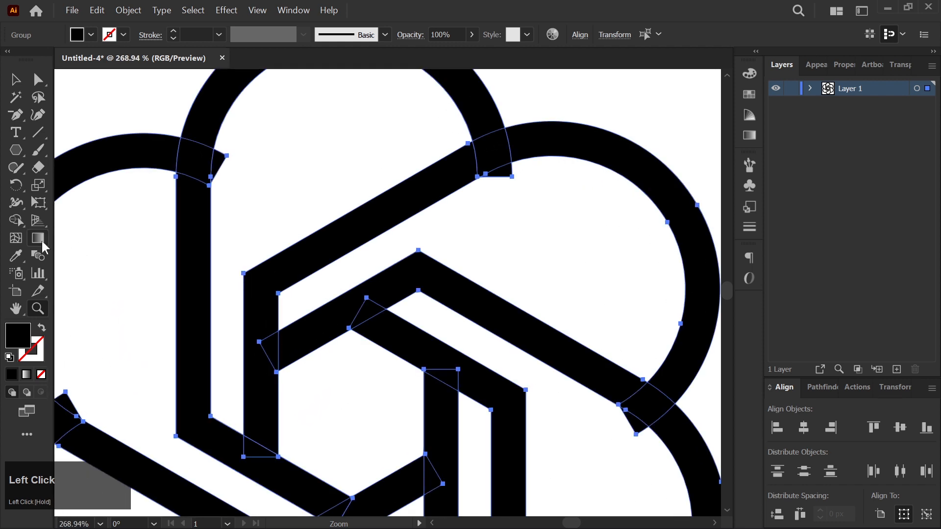
pyautogui.click(17, 218)
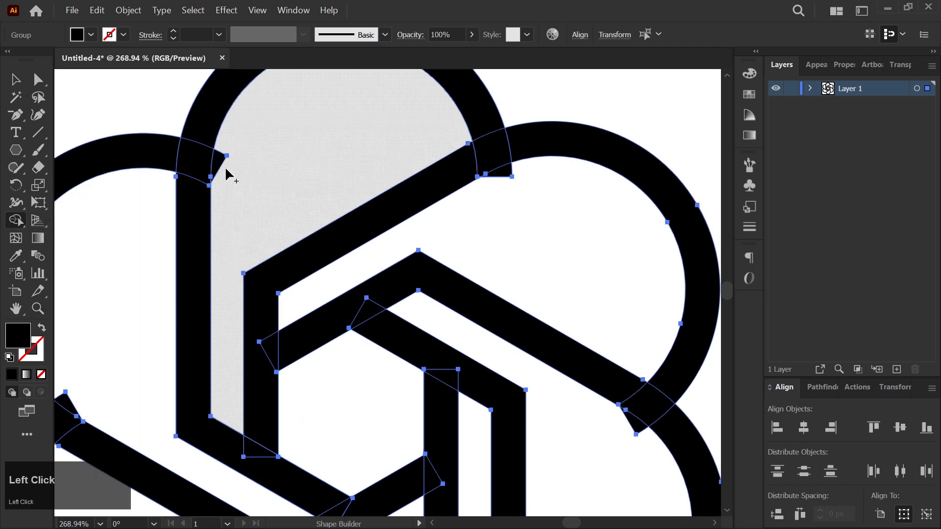
pyautogui.keyDown('alt'); pyautogui.click(221, 160); pyautogui.keyUp('alt')
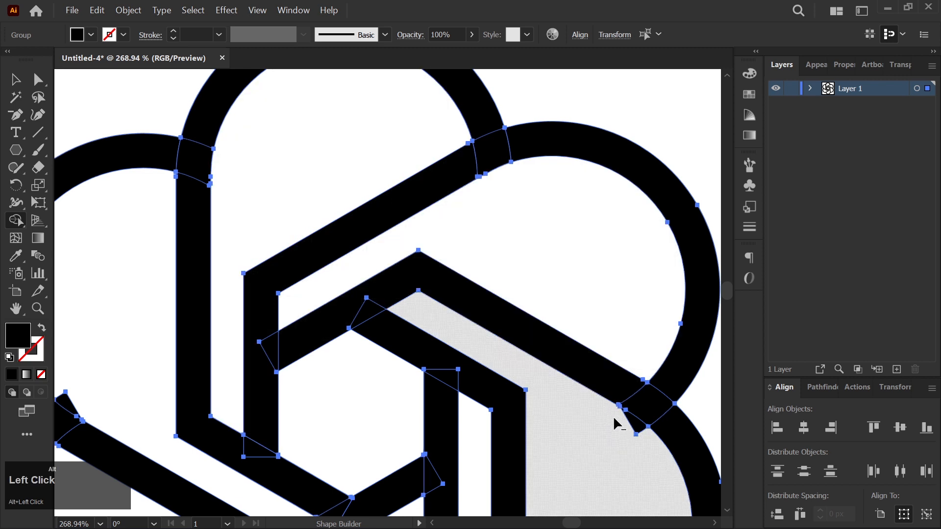
pyautogui.keyDown('alt'); pyautogui.click(633, 425); pyautogui.keyUp('alt')
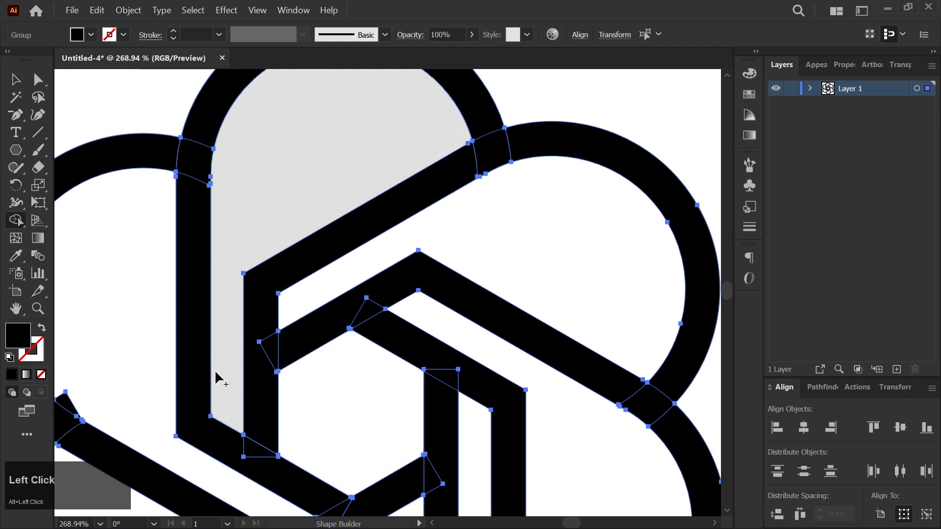
# - Remove the protruding stroke ends at the knot's lower petal junctions with the Shape Builder tool
pyautogui.moveTo(216, 357)
pyautogui.mouseDown()
pyautogui.moveTo(395, 231)
pyautogui.moveTo(378, 171)
pyautogui.moveTo(308, 120)
pyautogui.mouseUp()
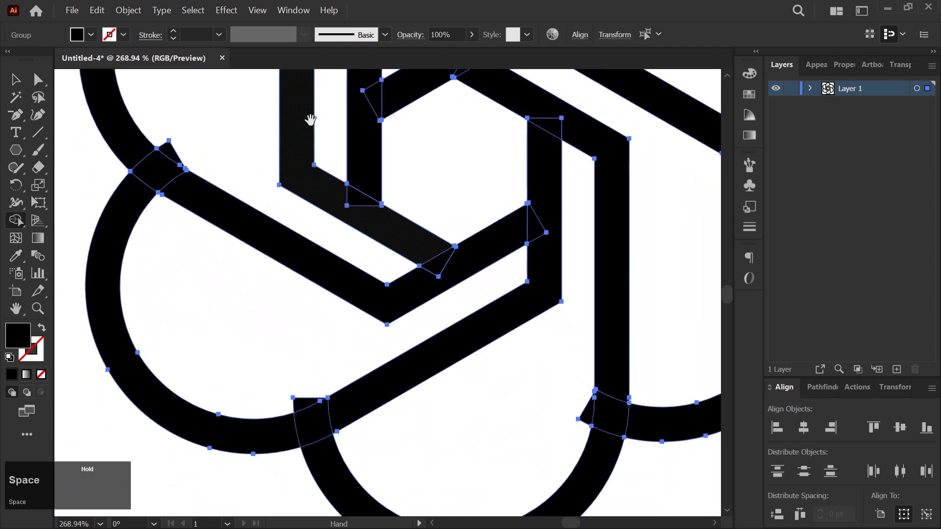
pyautogui.keyDown('alt'); pyautogui.click(166, 154); pyautogui.keyUp('alt')
pyautogui.keyDown('alt'); pyautogui.click(304, 411); pyautogui.keyUp('alt')
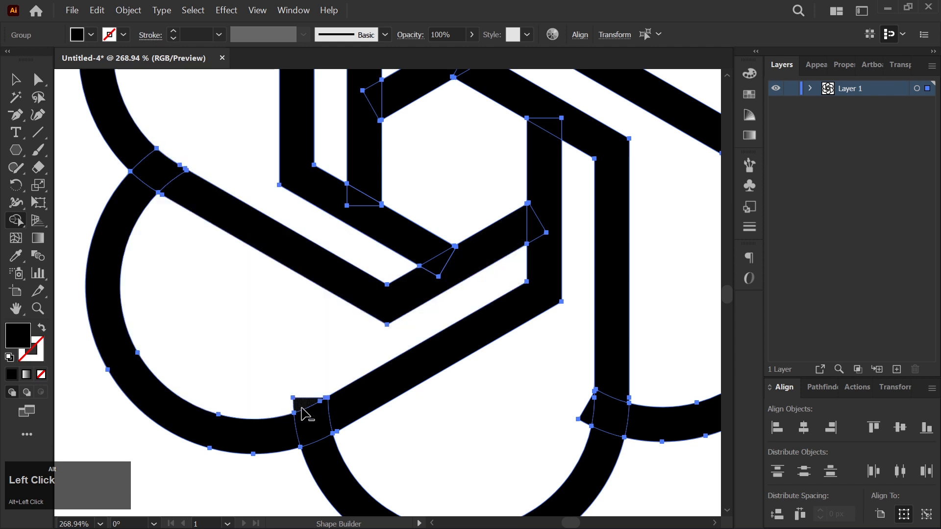
pyautogui.keyDown('alt'); pyautogui.click(587, 415); pyautogui.keyUp('alt')
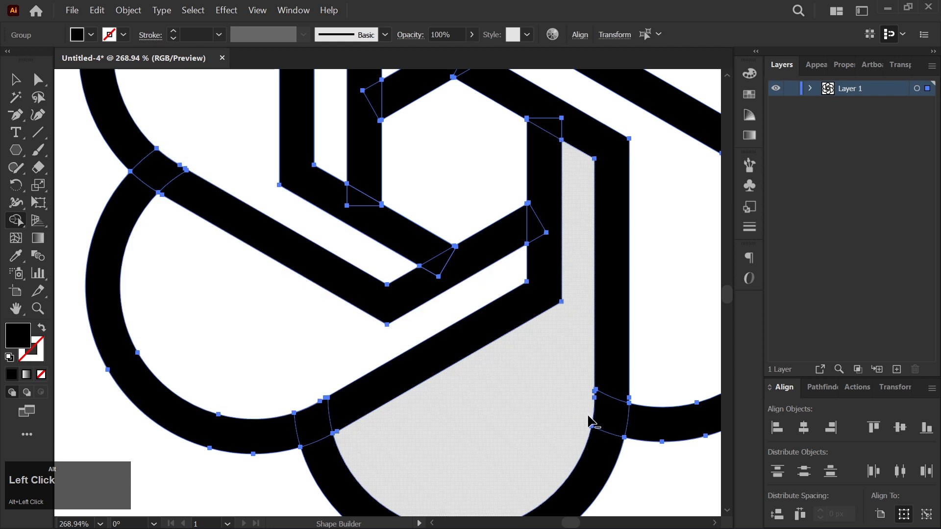
# - Unite all the knot pieces into a single compound shape with Pathfinder
pyautogui.press('space')
pyautogui.moveTo(645, 337); pyautogui.dragTo(243, 370)
pyautogui.moveTo(232, 251); pyautogui.dragTo(477, 422)
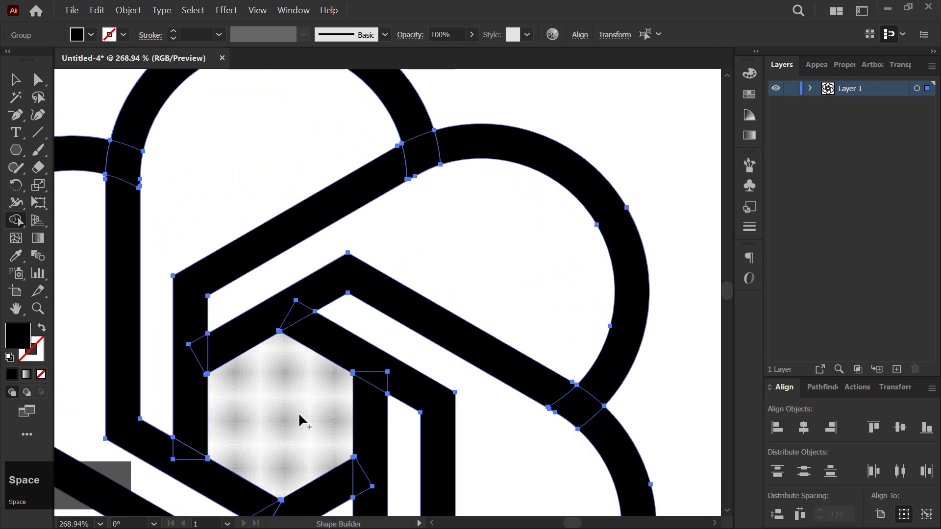
pyautogui.click(37, 308)
pyautogui.moveTo(330, 369); pyautogui.dragTo(225, 301)
pyautogui.press('space')
pyautogui.moveTo(300, 392); pyautogui.dragTo(304, 281)
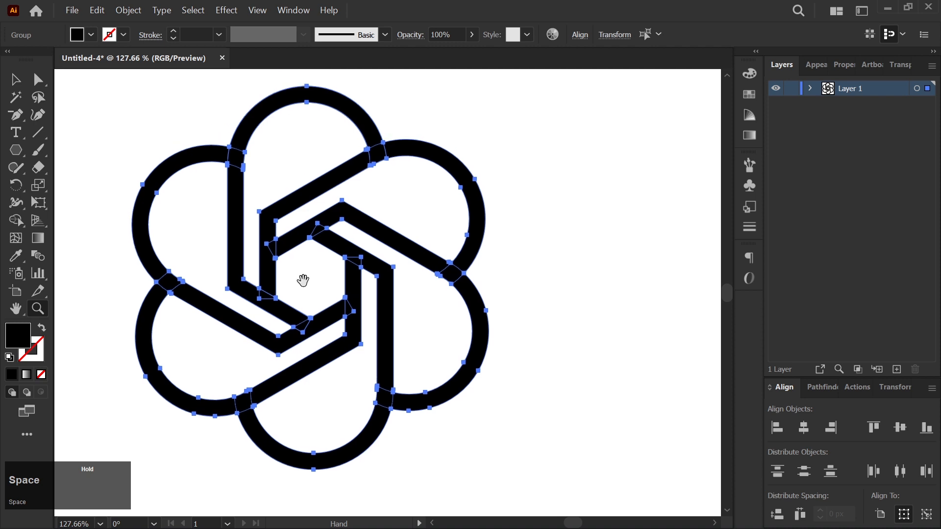
pyautogui.click(820, 387)
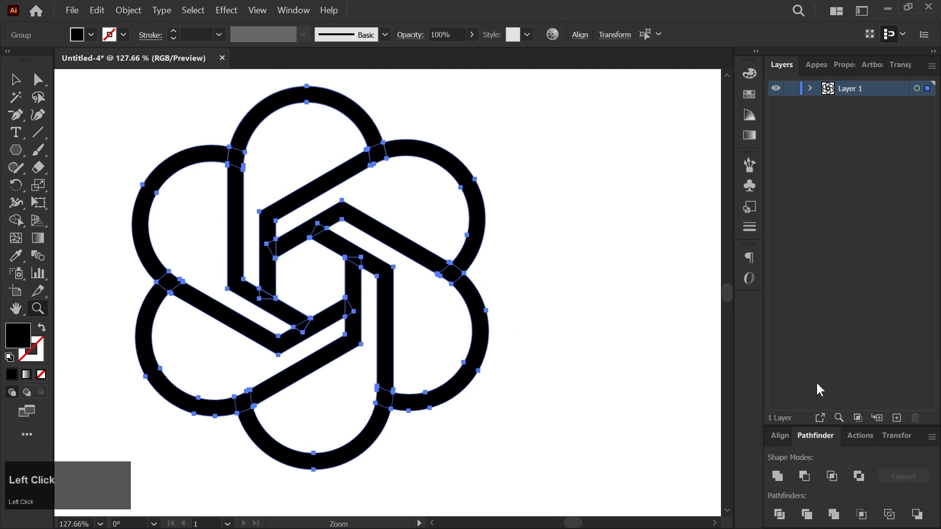
pyautogui.click(778, 477)
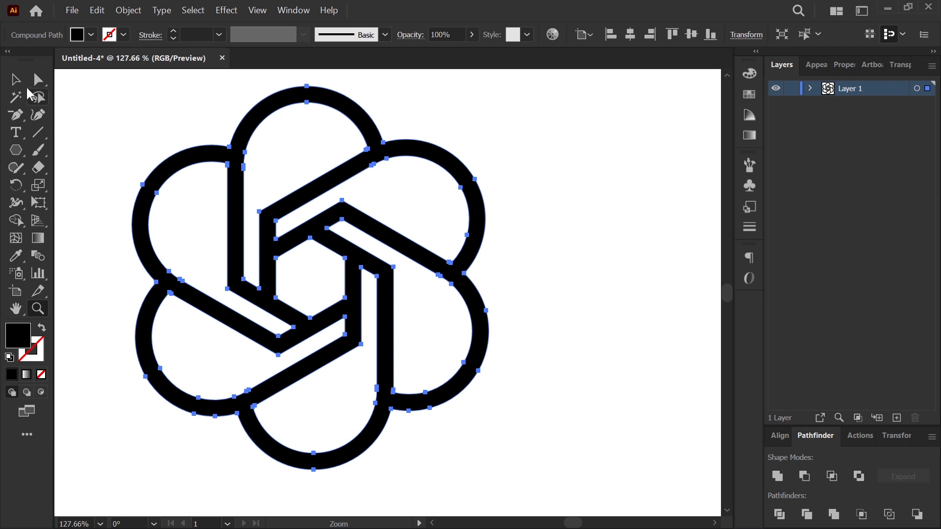
pyautogui.click(22, 83)
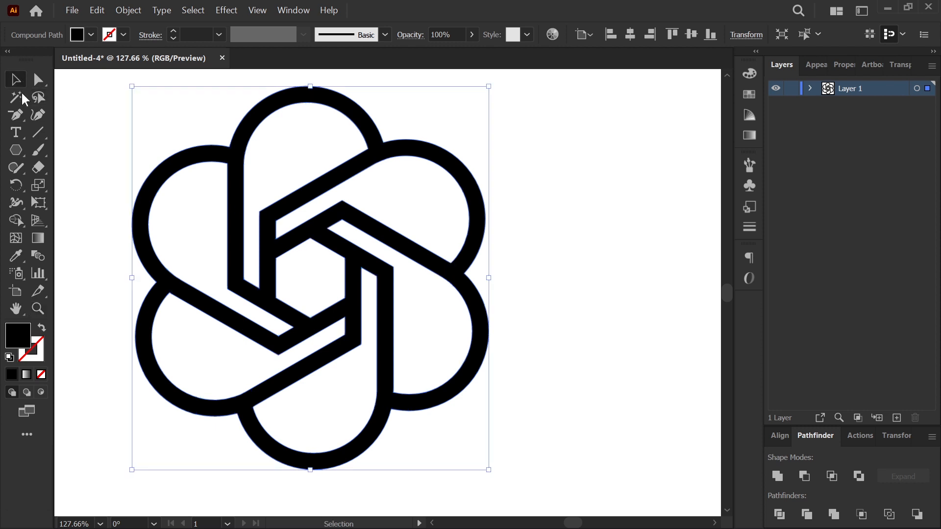
# - Center the united knot horizontally and vertically on the artboard and deselect it
pyautogui.click(37, 307)
pyautogui.moveTo(377, 319); pyautogui.dragTo(242, 224)
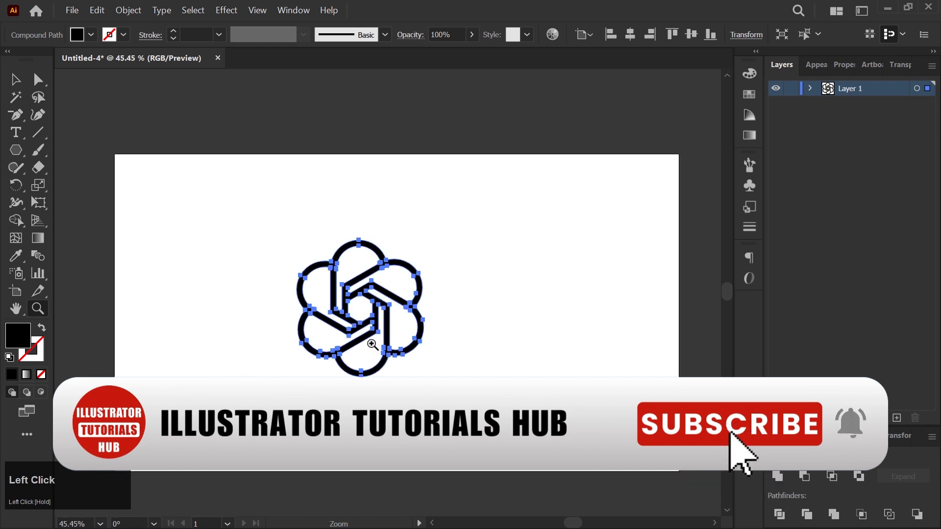
pyautogui.press('space')
pyautogui.moveTo(372, 344); pyautogui.dragTo(338, 339)
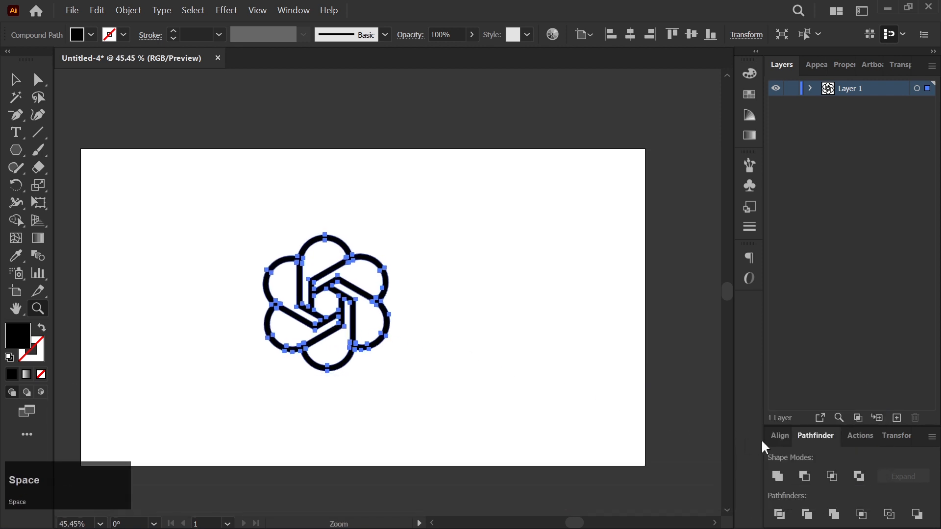
pyautogui.click(780, 437)
pyautogui.click(808, 431)
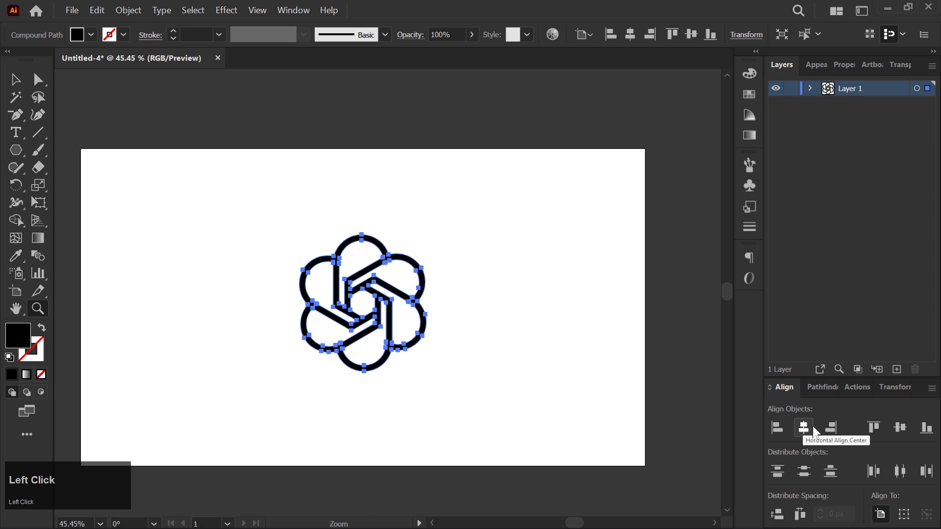
pyautogui.click(901, 428)
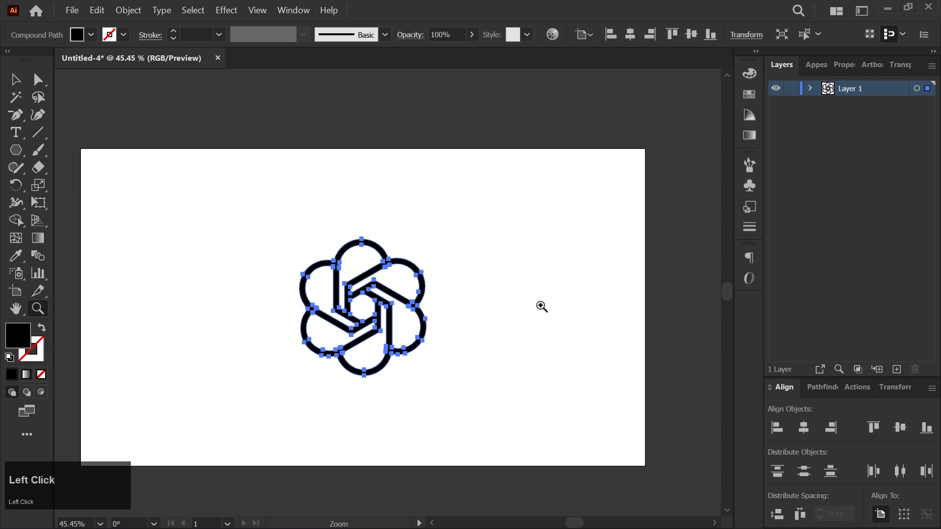
pyautogui.click(16, 82)
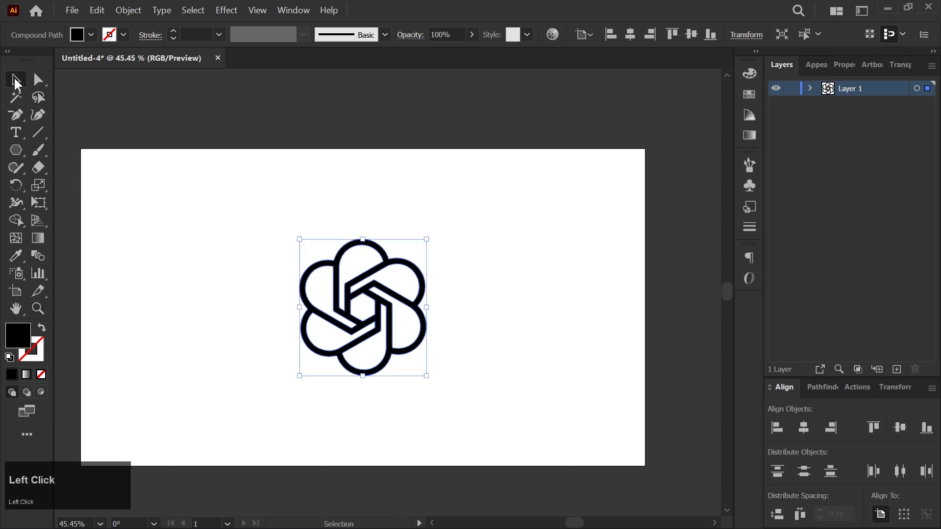
pyautogui.click(492, 274)
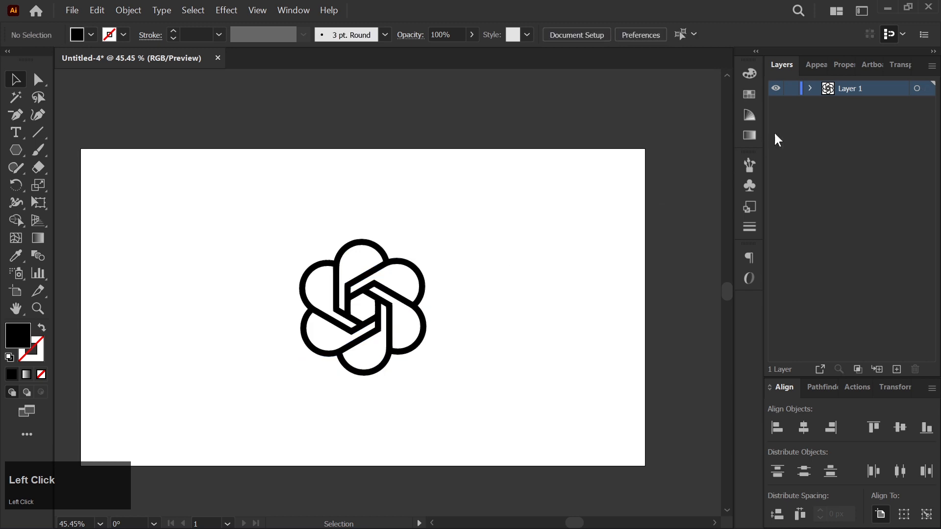
# - Lock the knot's compound path and draw a square slightly larger than the knot, outward from its center
pyautogui.click(810, 89)
pyautogui.click(792, 104)
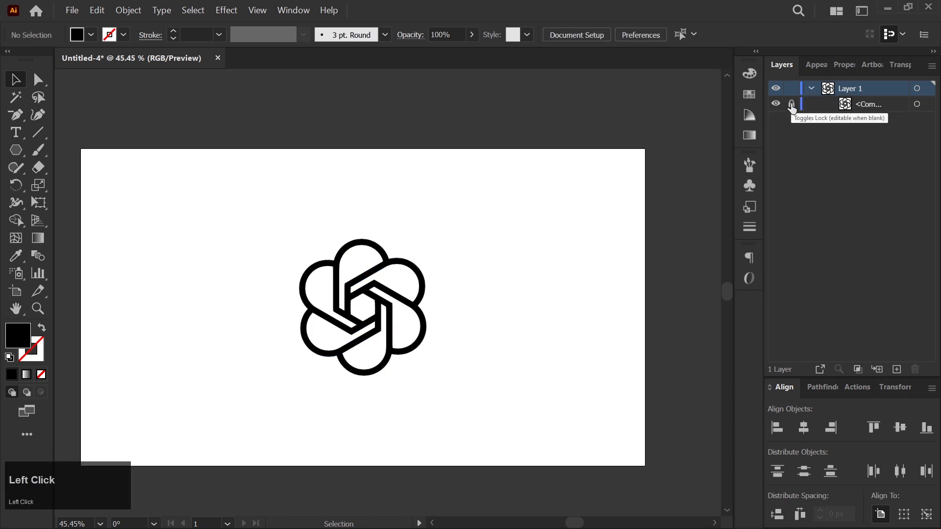
pyautogui.rightClick(16, 150)
pyautogui.click(59, 151)
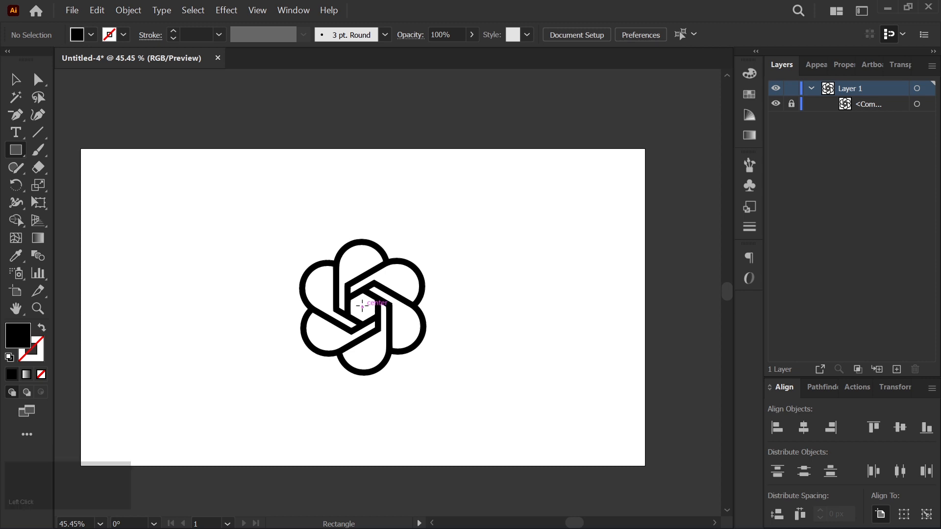
pyautogui.moveTo(362, 307)
pyautogui.mouseDown()
pyautogui.moveTo(422, 365)
pyautogui.moveTo(442, 370)
pyautogui.mouseUp()
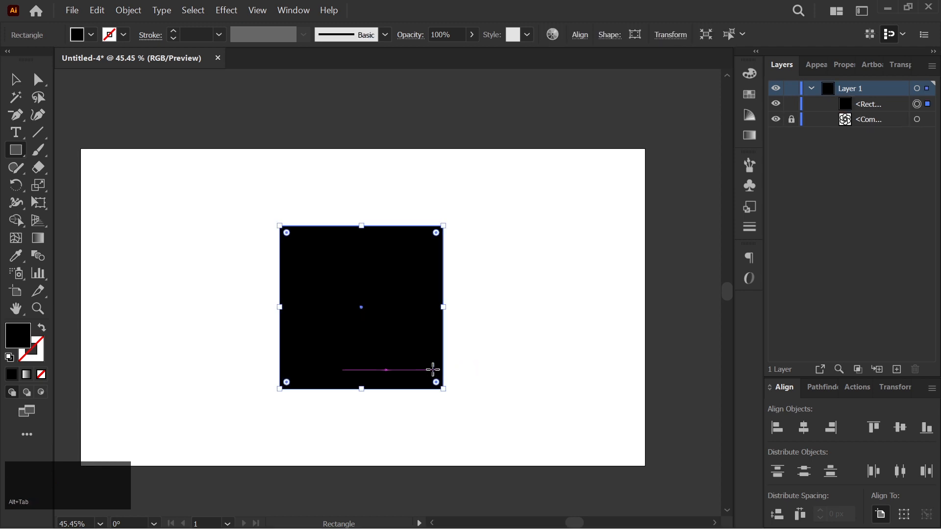
# - Fill the square with color #10a37f and place it behind the knot in the layer order
pyautogui.doubleClick(26, 338)
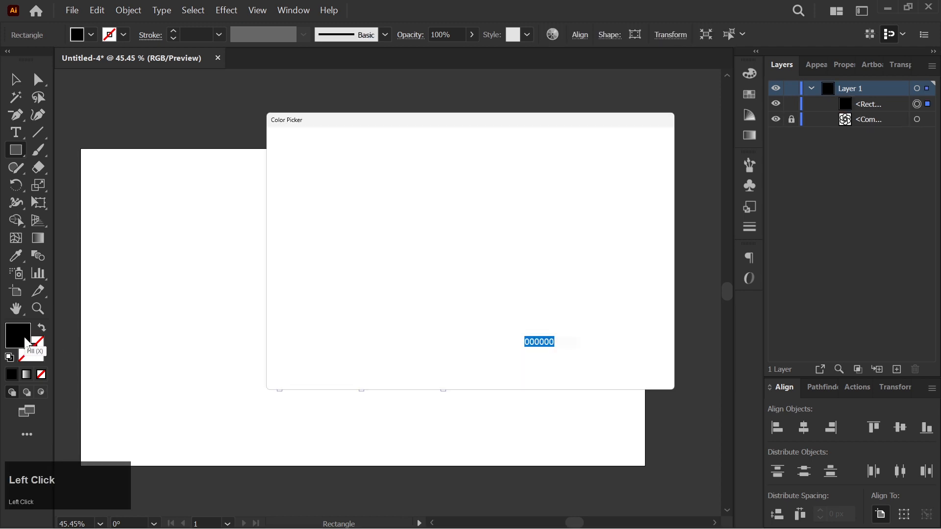
pyautogui.write('10a37f')
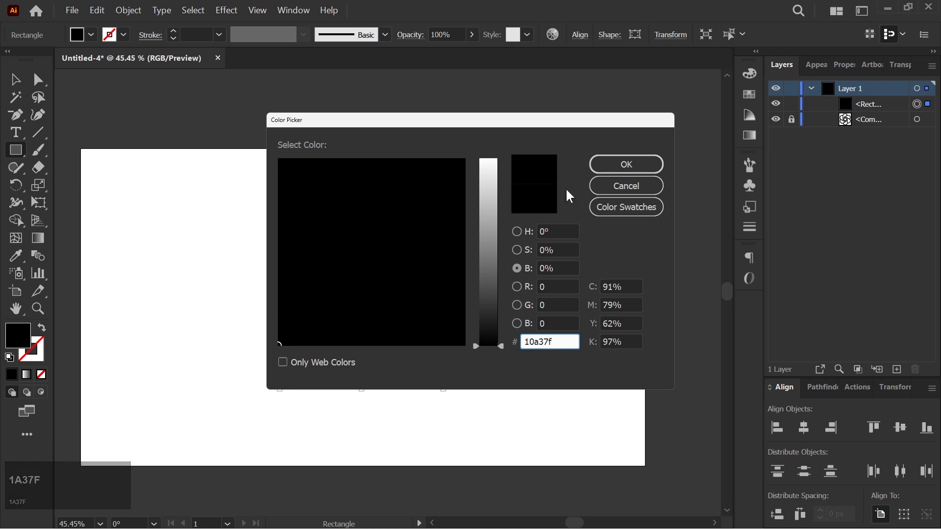
pyautogui.click(611, 167)
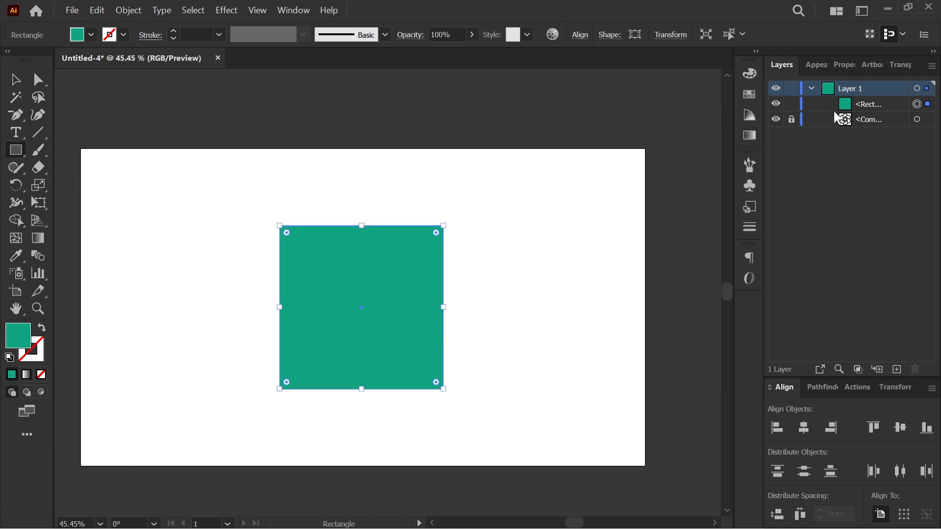
pyautogui.moveTo(855, 108); pyautogui.dragTo(855, 132)
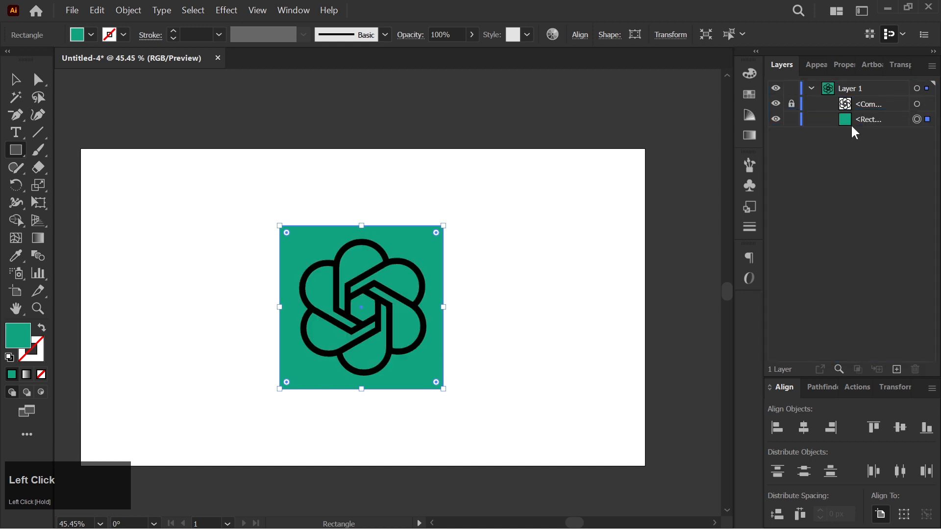
# - Unlock the knot's compound path and change its fill to white (#ffffff)
pyautogui.click(791, 105)
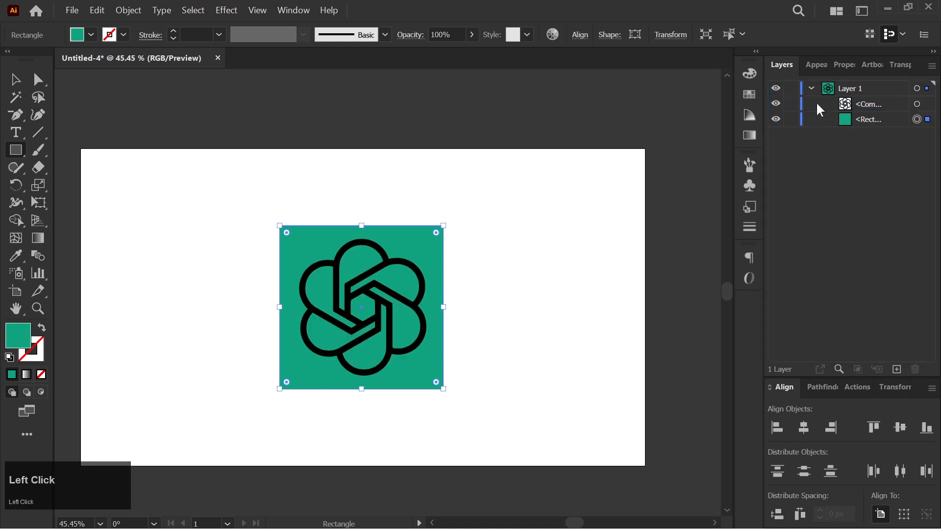
pyautogui.click(926, 104)
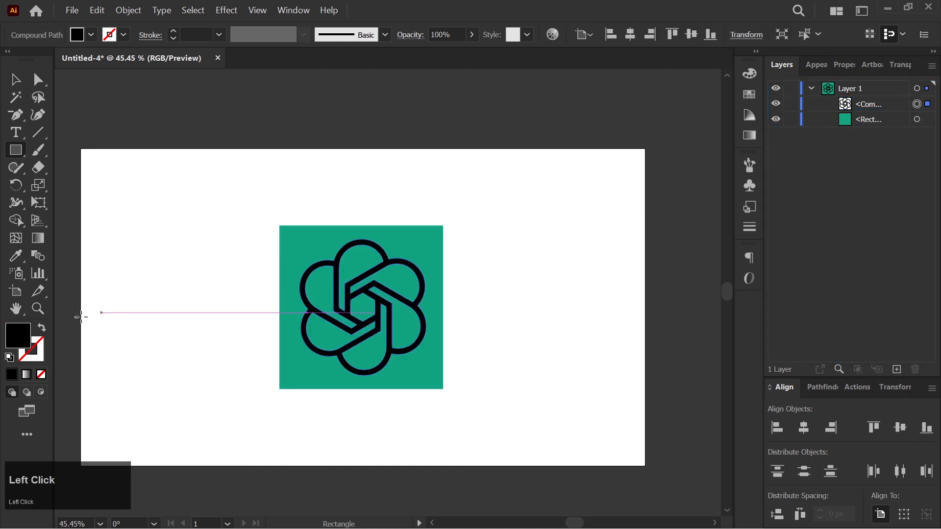
pyautogui.doubleClick(20, 336)
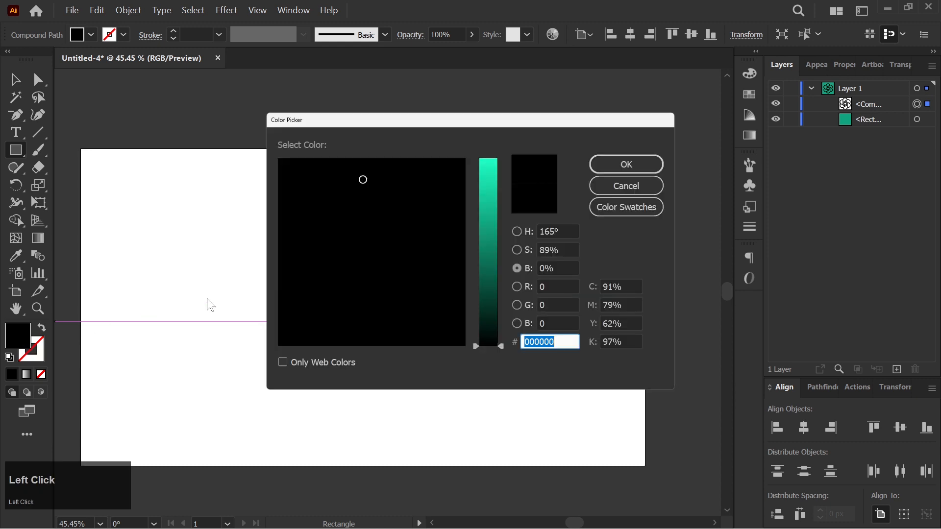
pyautogui.moveTo(485, 241); pyautogui.dragTo(495, 159)
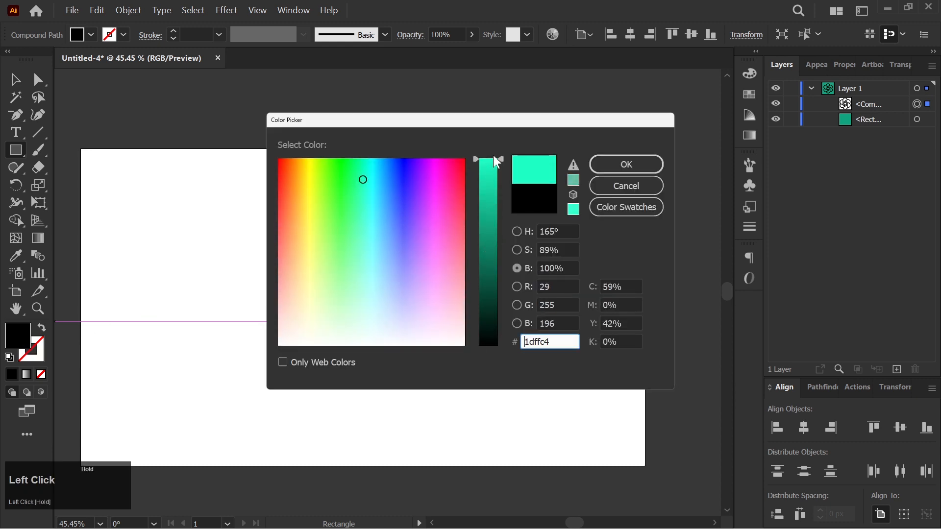
pyautogui.moveTo(395, 234); pyautogui.dragTo(382, 345)
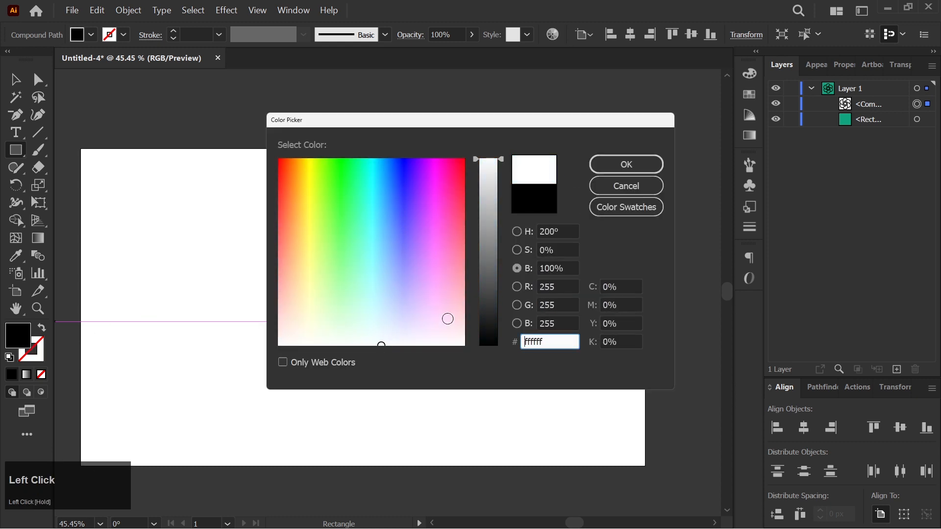
pyautogui.click(645, 163)
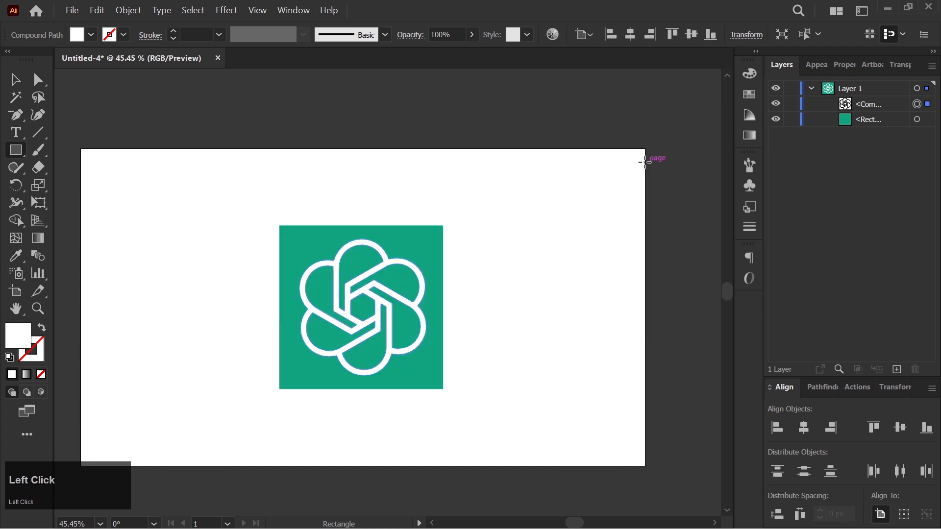
# - Round all four corners of the green square evenly, to roughly a fifth of its width, using its live corners
pyautogui.click(928, 119)
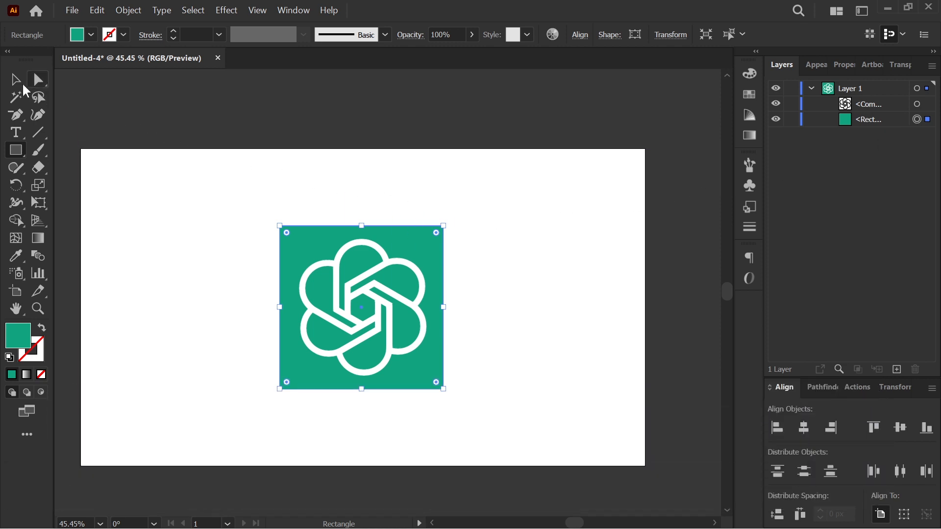
pyautogui.click(16, 80)
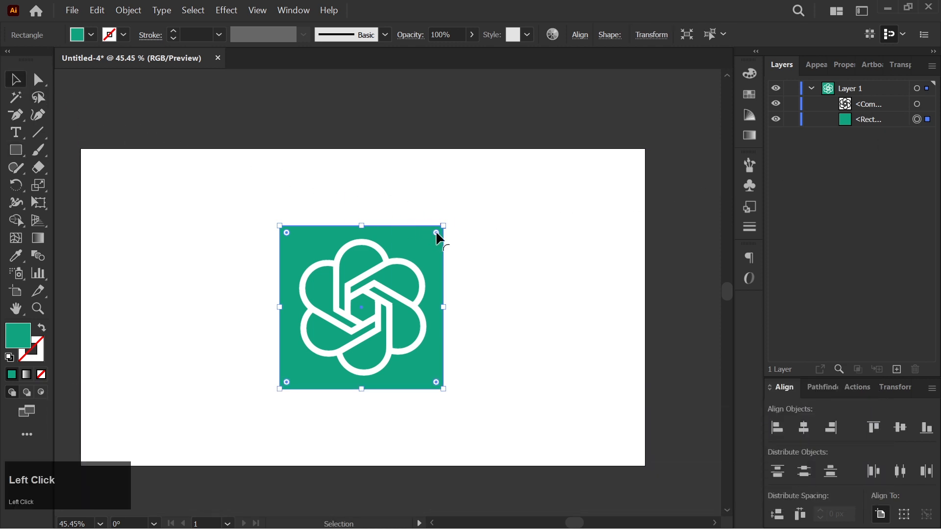
pyautogui.moveTo(436, 233); pyautogui.dragTo(413, 255)
pyautogui.moveTo(413, 256); pyautogui.dragTo(411, 259)
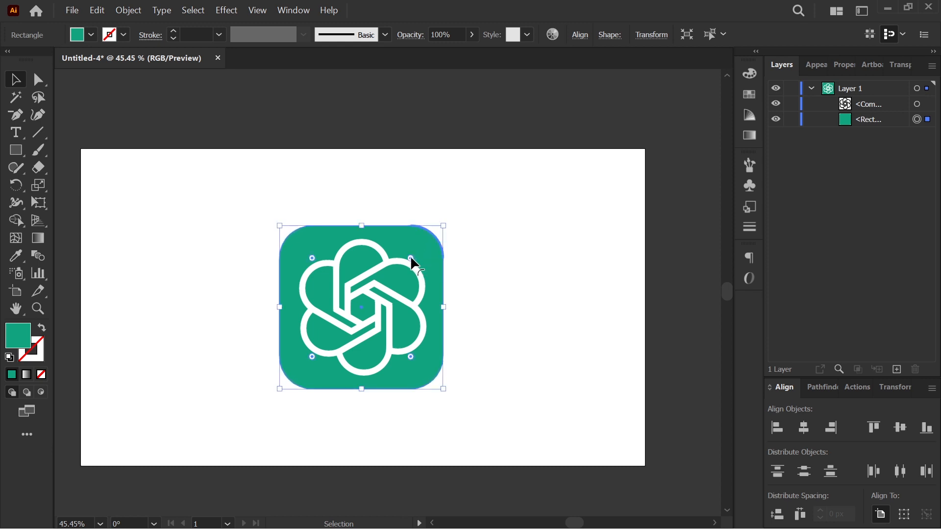
# - Center the rounded green square horizontally on the artboard, and do the same for the white knot
pyautogui.click(796, 427)
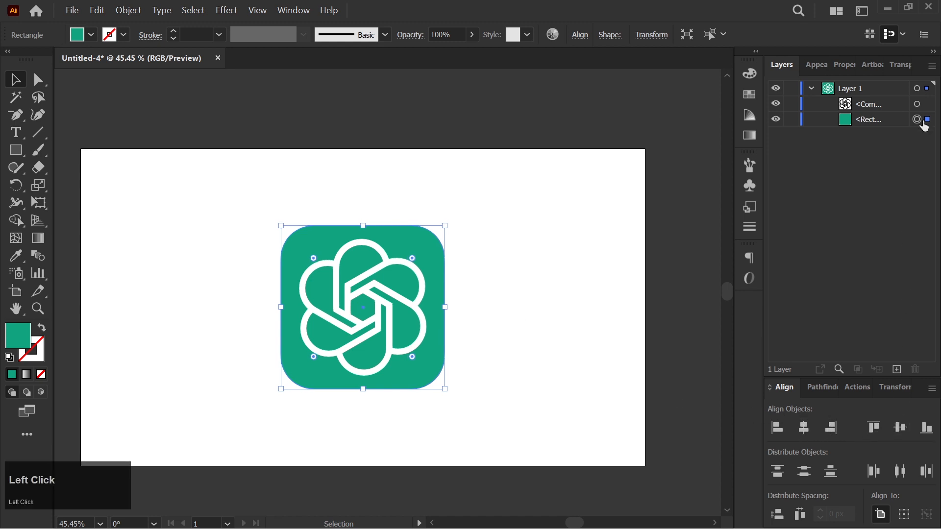
pyautogui.click(923, 104)
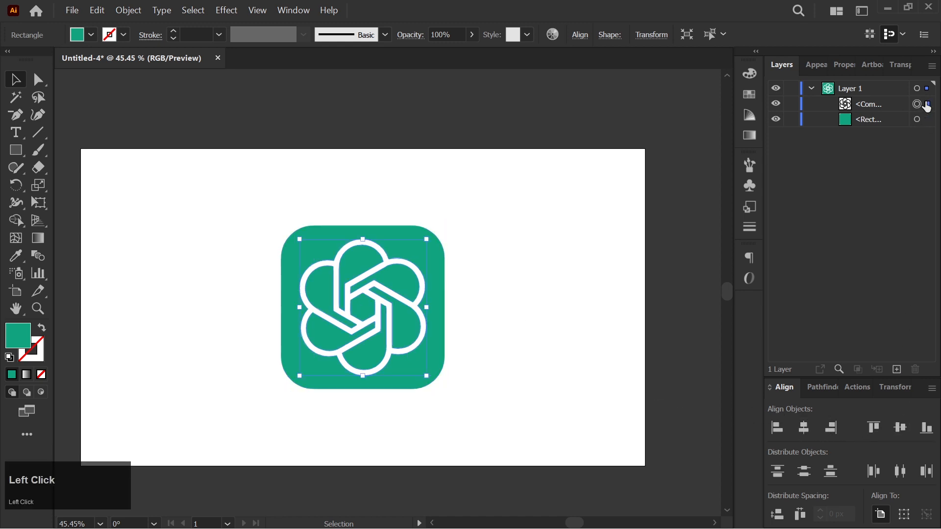
pyautogui.click(806, 432)
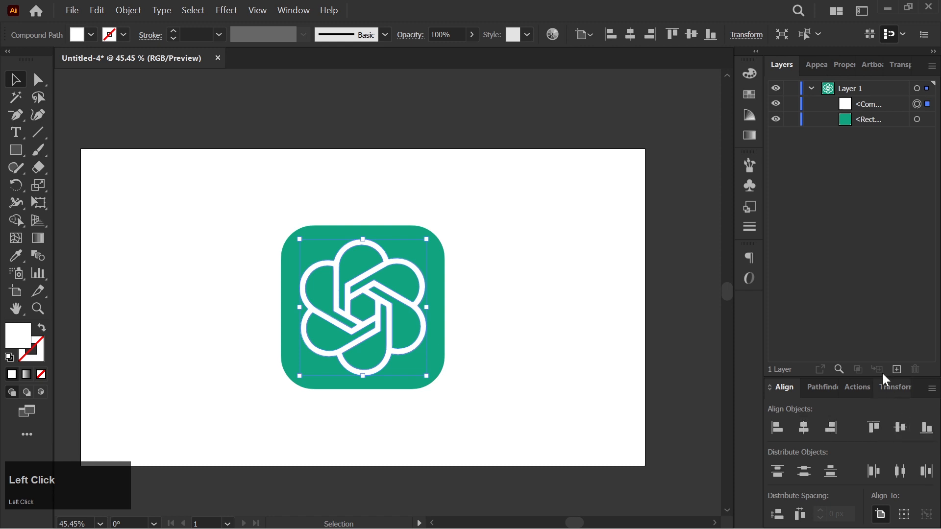